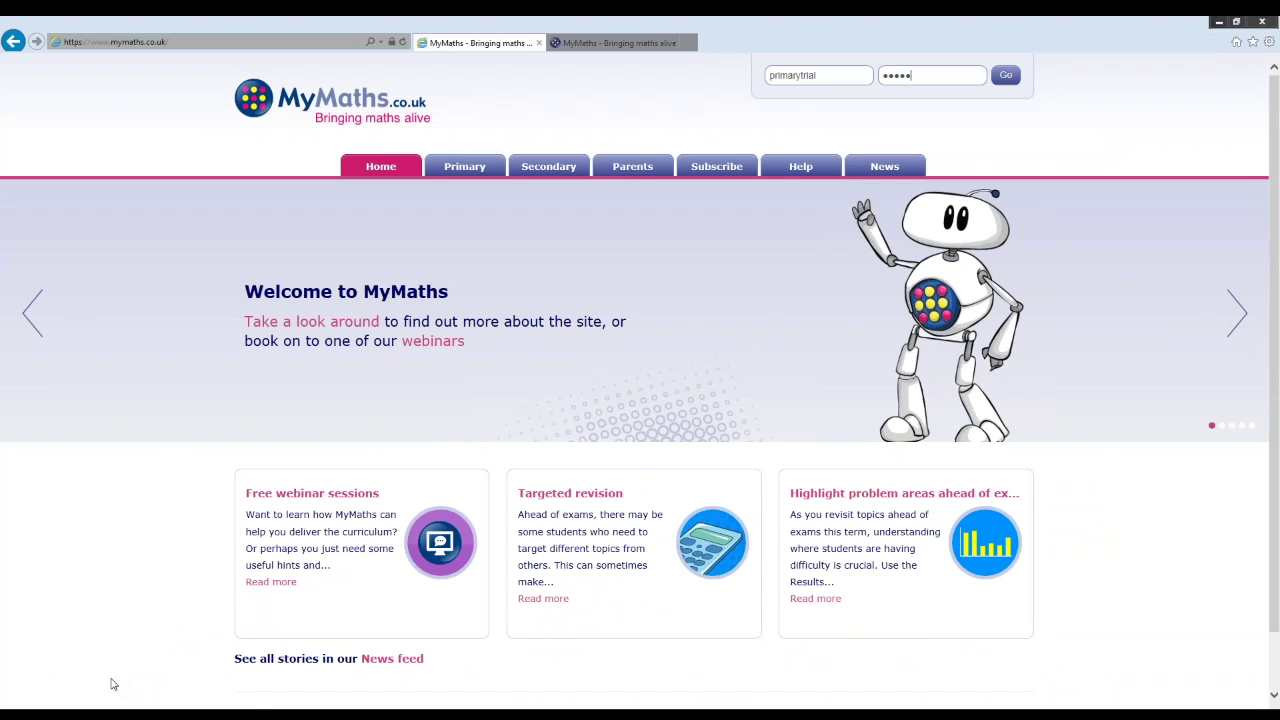
Log in with the school account and choose National Curriculum (Eng) as the library's curriculum
click(1006, 77)
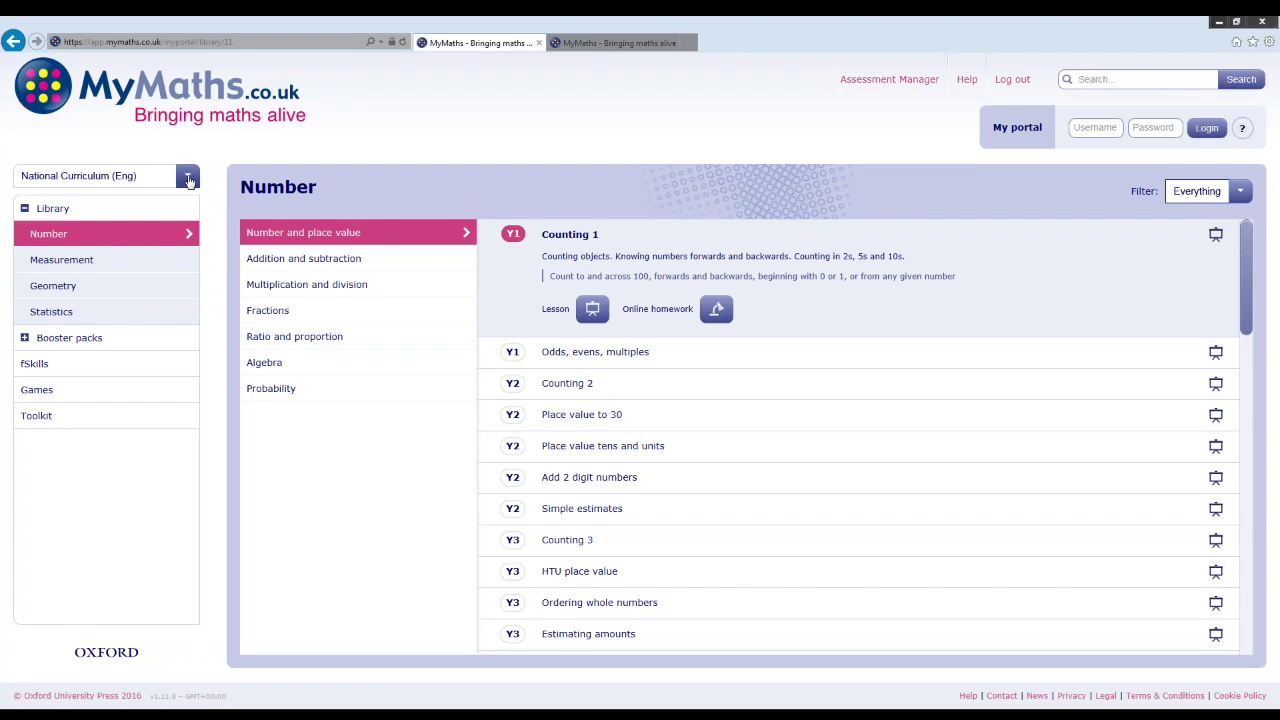
click(188, 178)
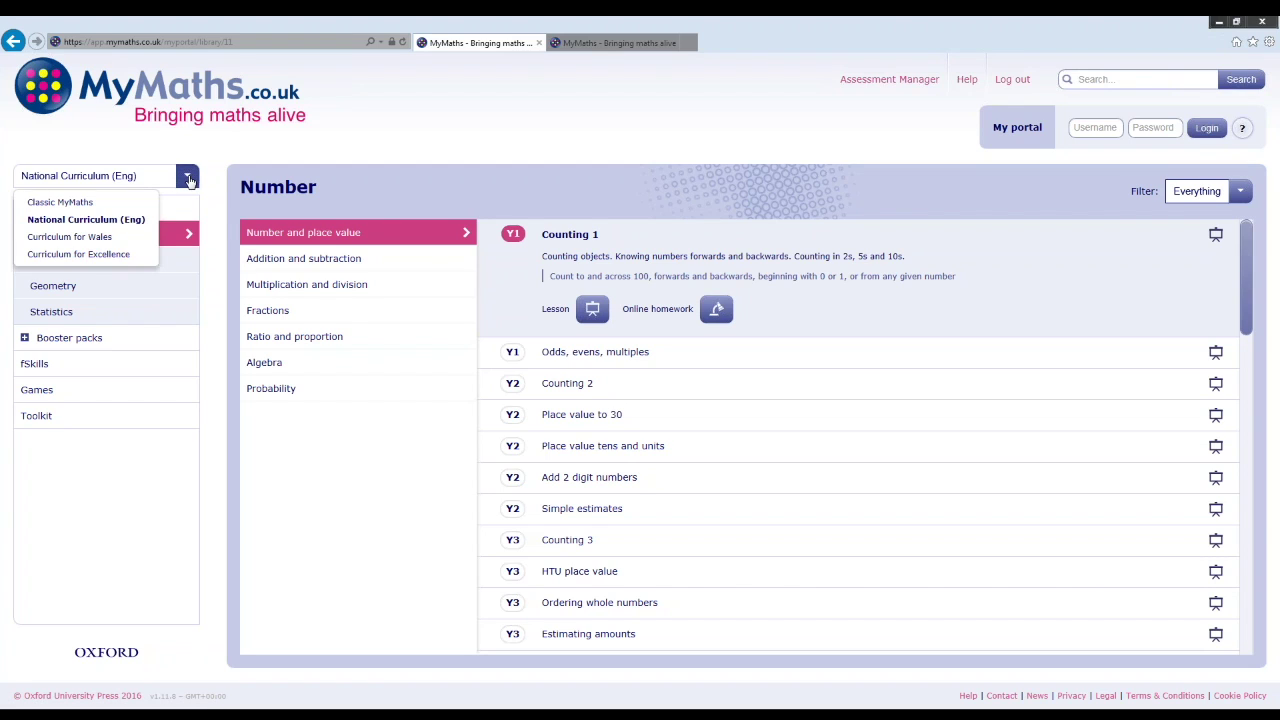
click(138, 227)
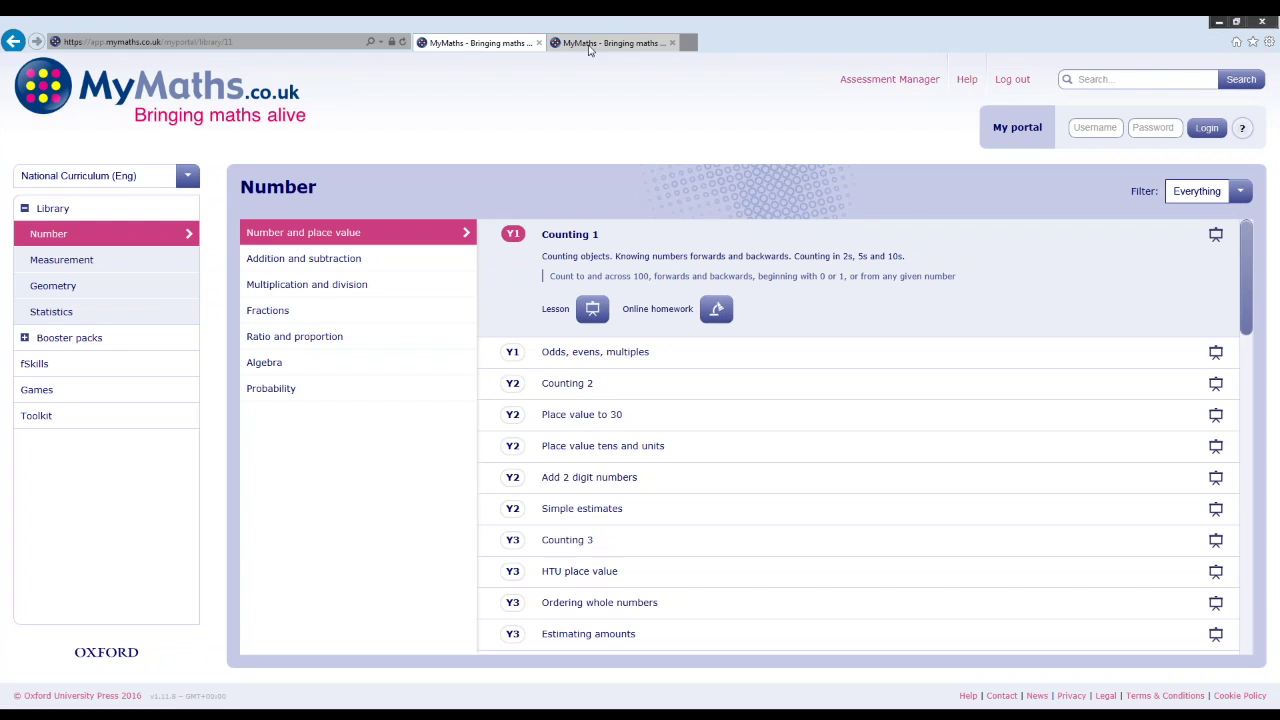
Switch to the Assessment Manager page and log in with the prefilled credentials
click(622, 44)
click(768, 323)
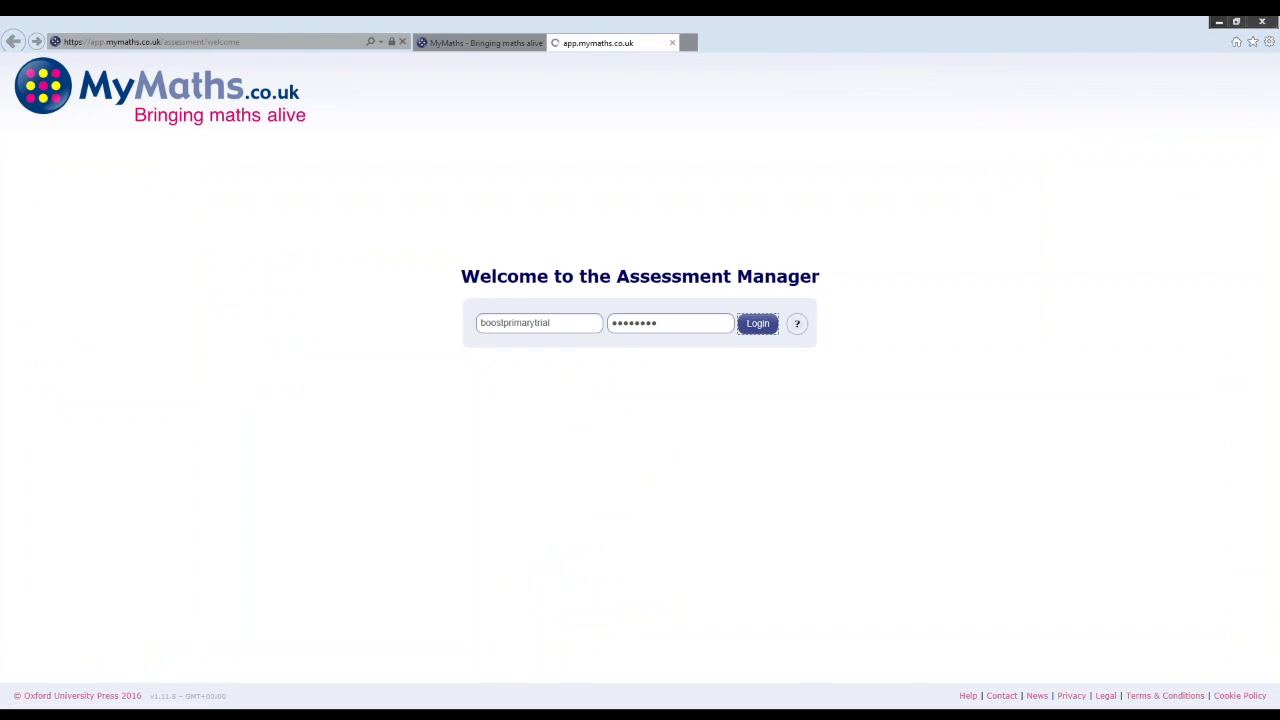
click(464, 302)
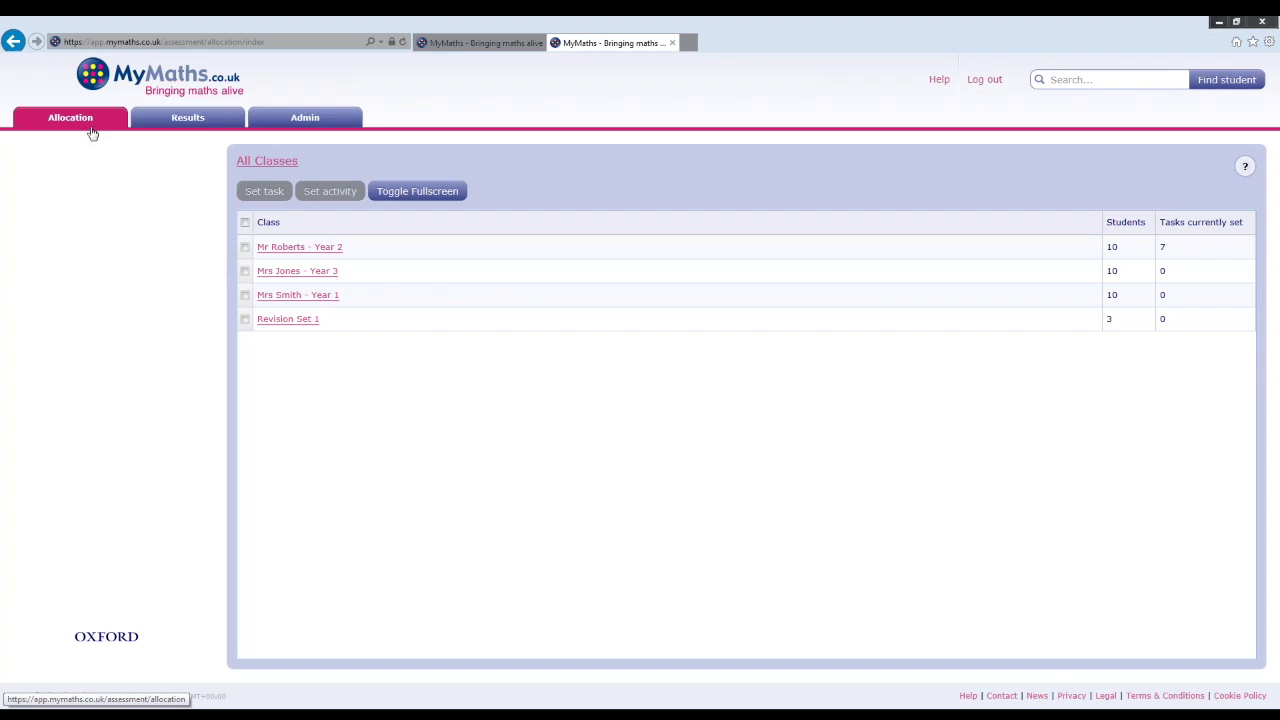
Go to the Admin area, view the form for creating a new class, and close it without creating one
click(305, 119)
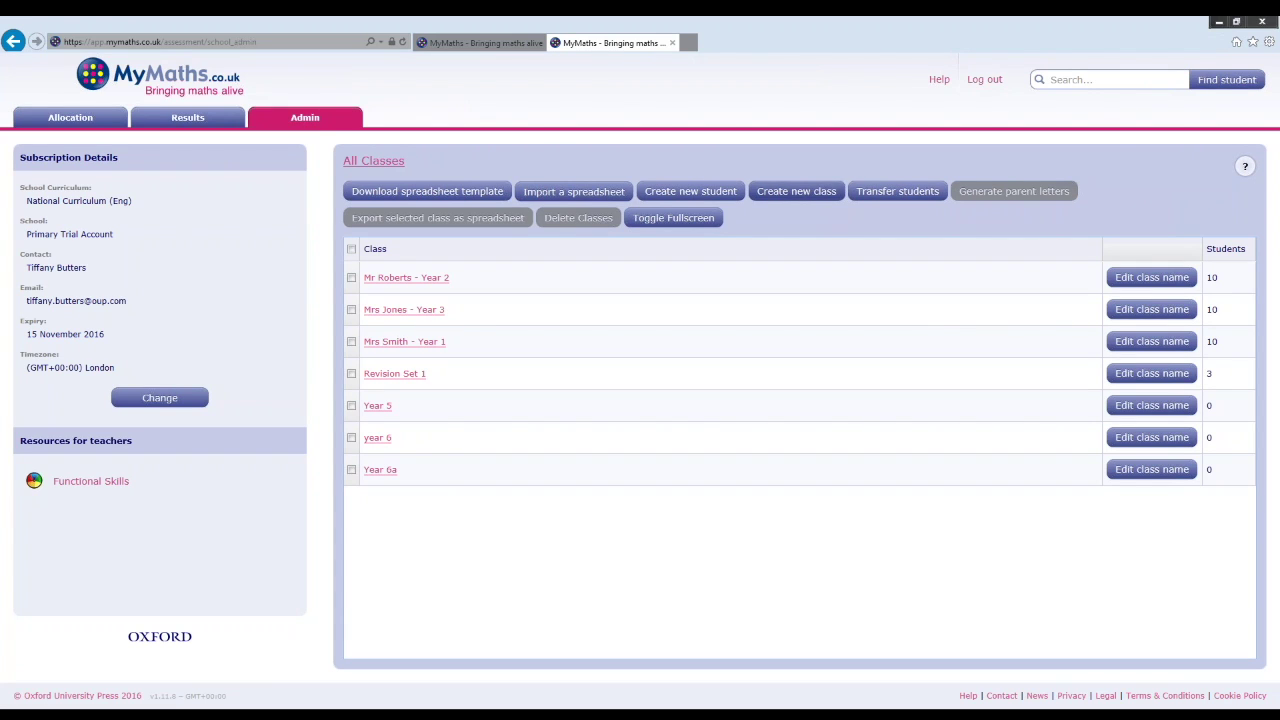
click(814, 197)
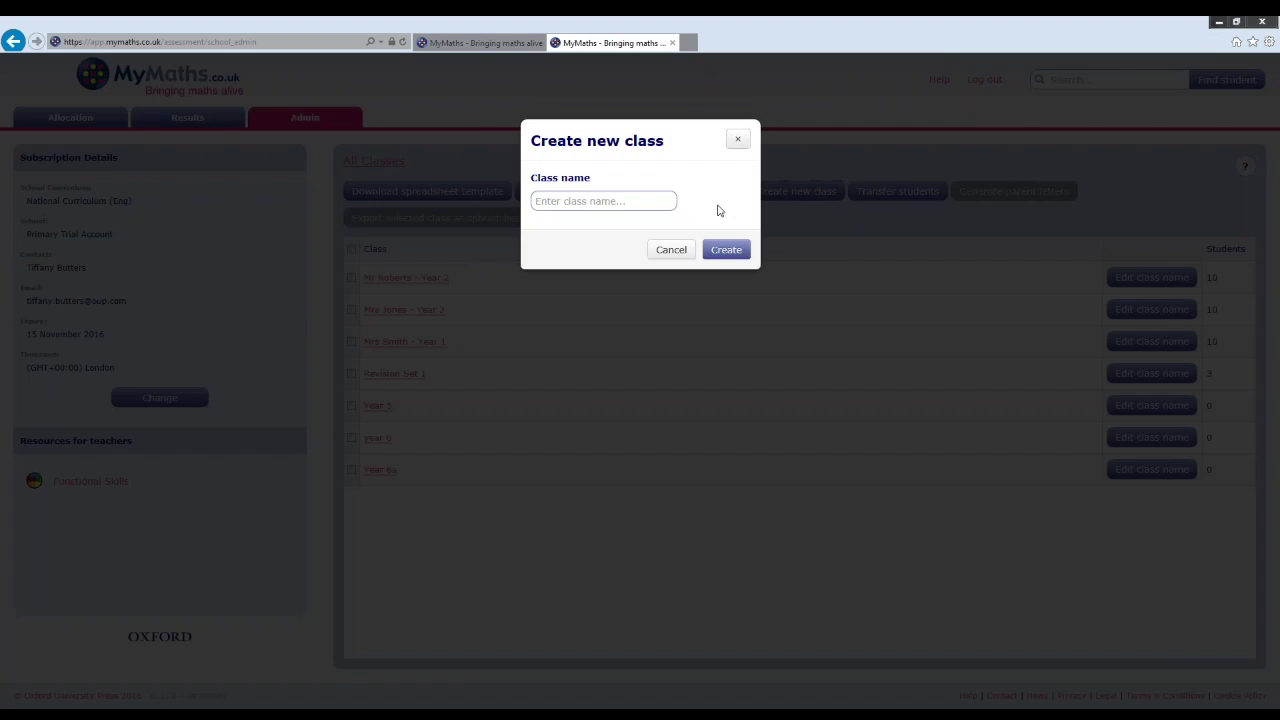
click(672, 244)
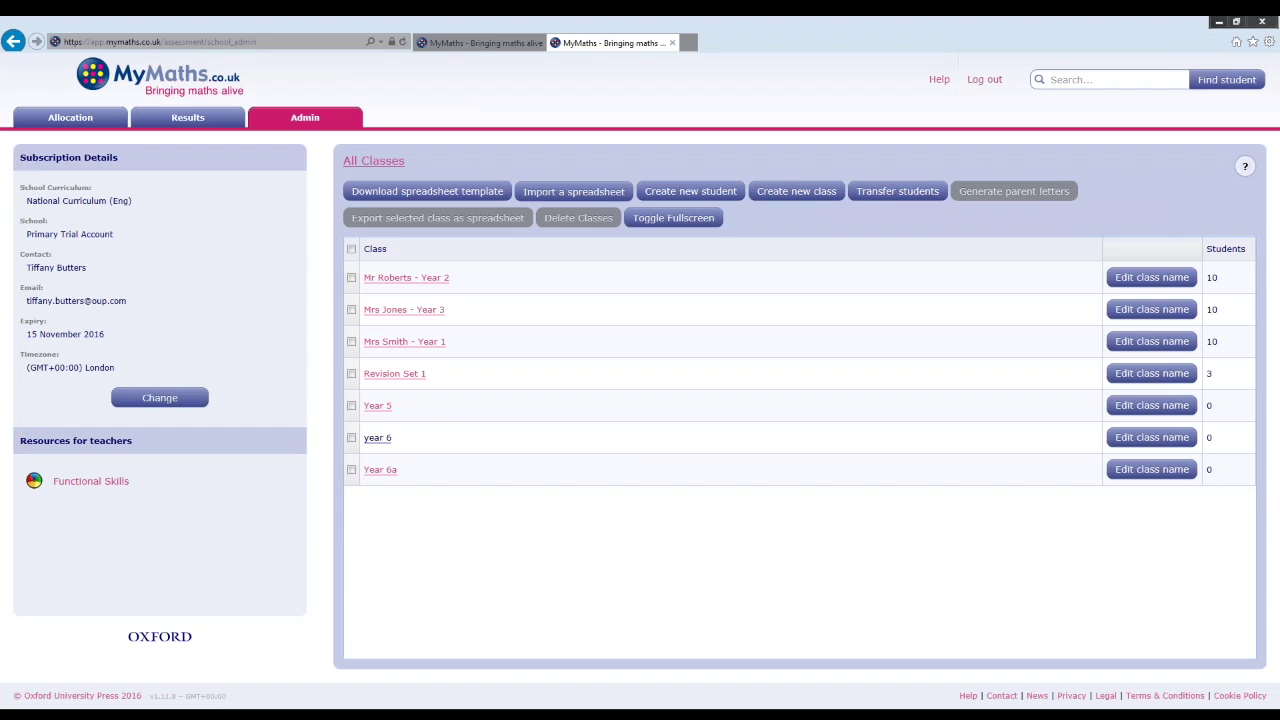
View the form for creating a new student in the year 6 class, cancel it, and return to all classes
click(378, 438)
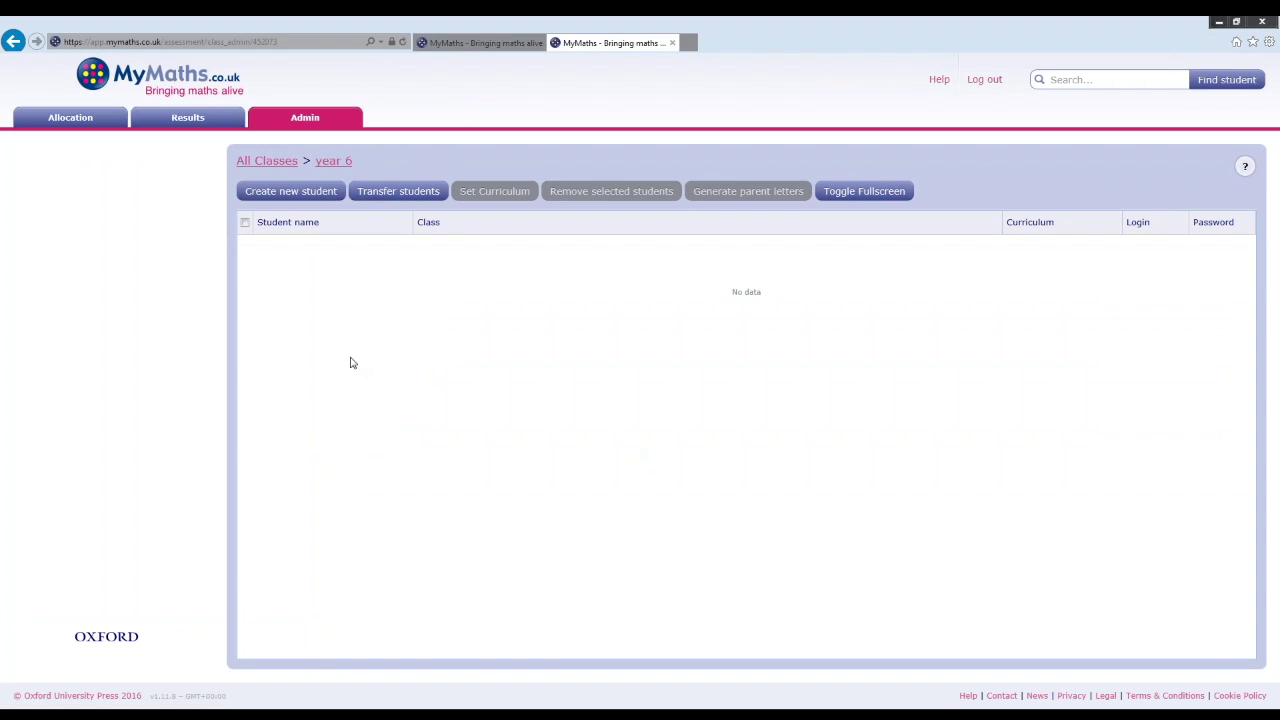
click(291, 191)
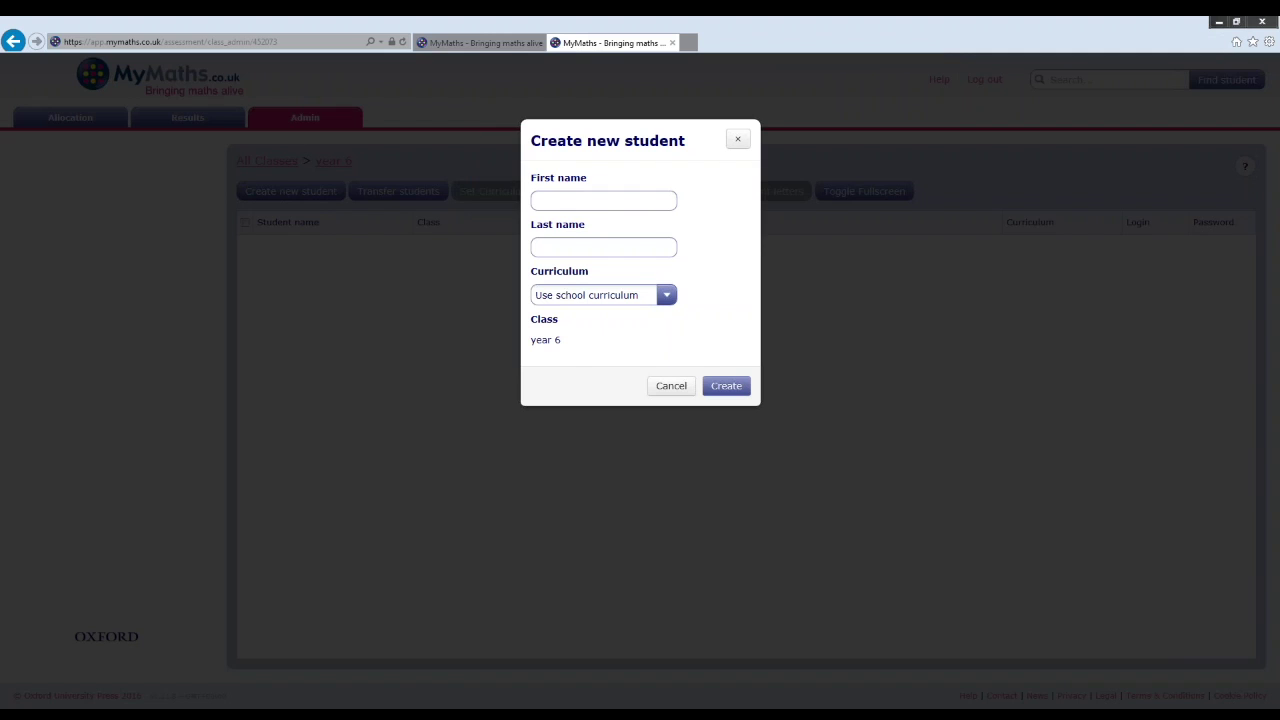
click(669, 391)
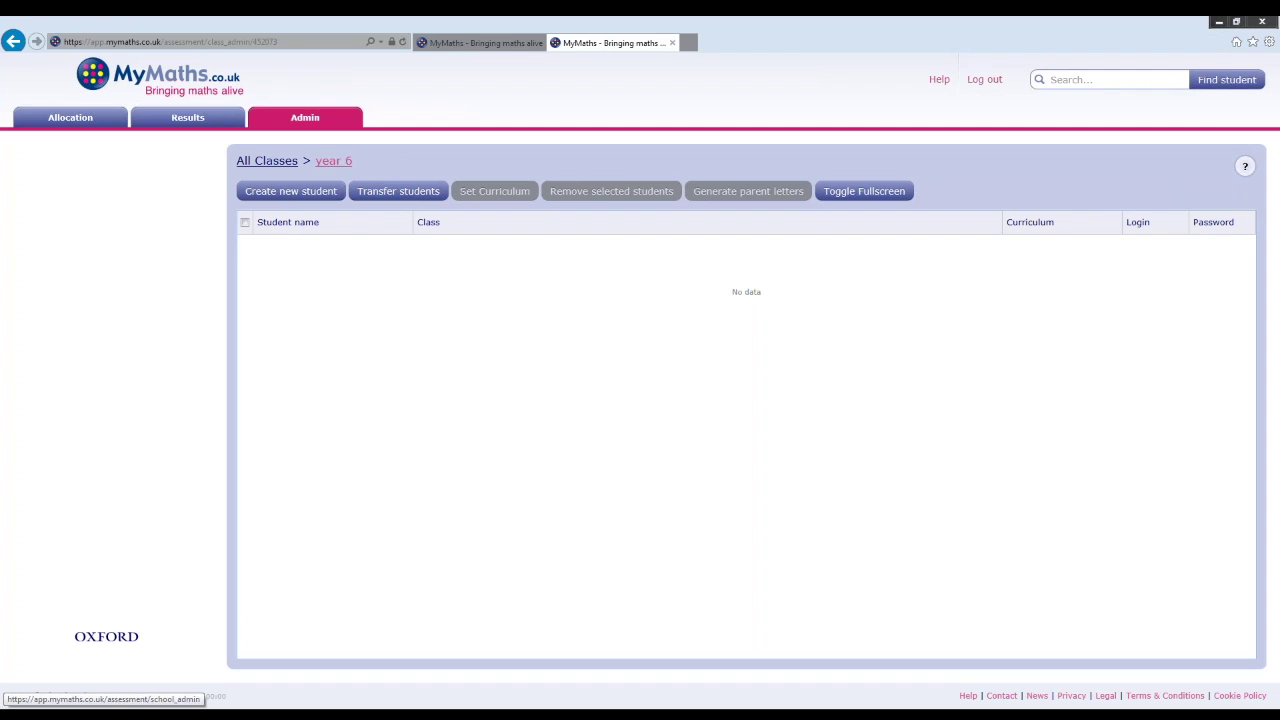
click(267, 161)
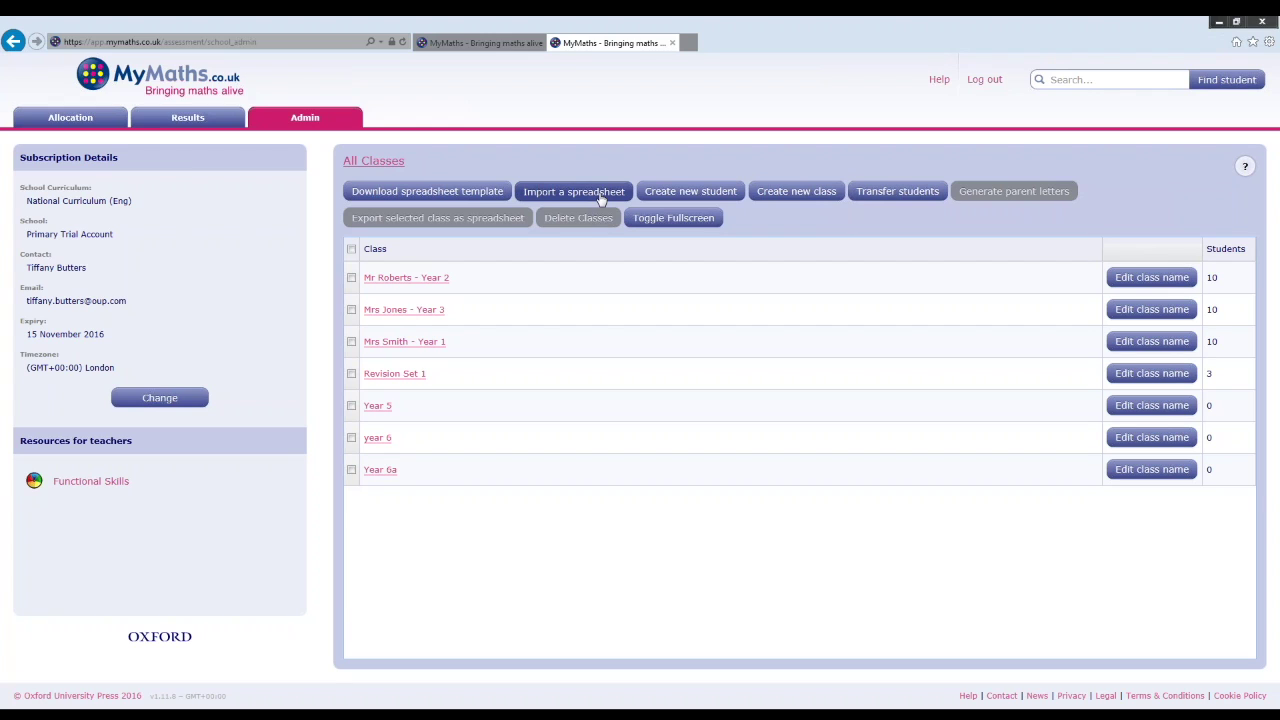
Set the default curriculum of all students in the Year 2 class to National Curriculum (Eng)
click(351, 277)
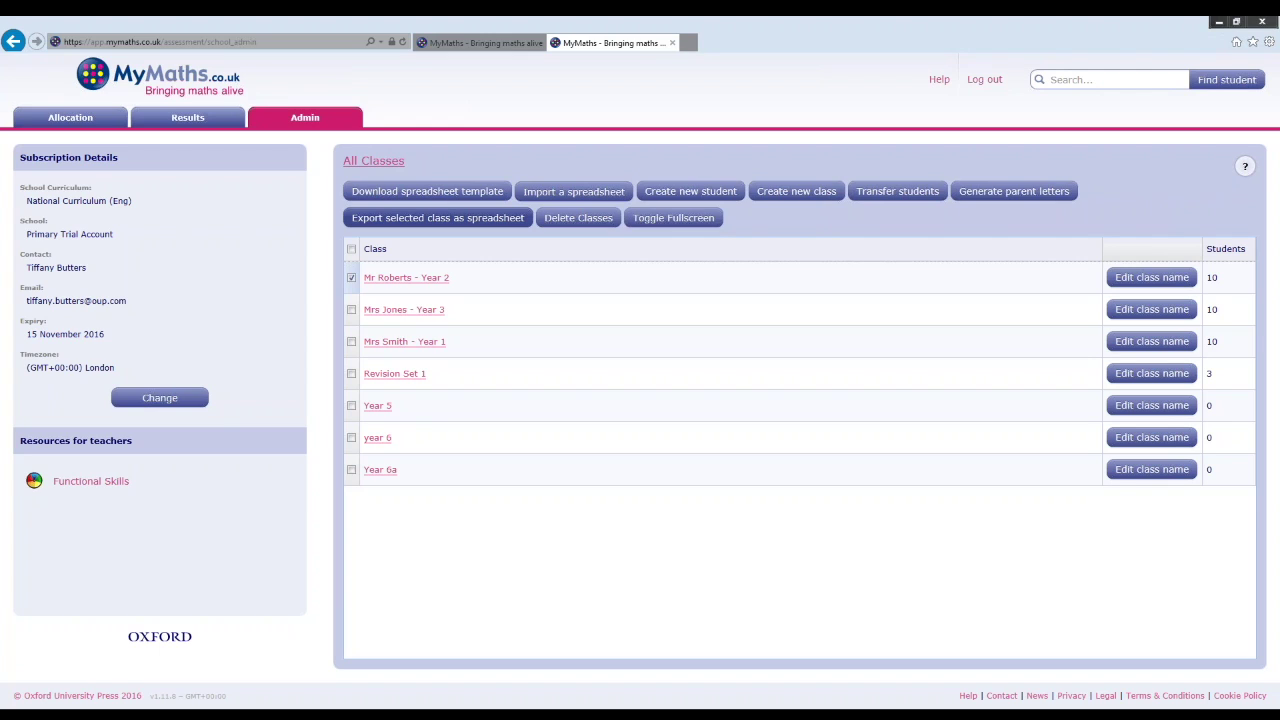
click(406, 277)
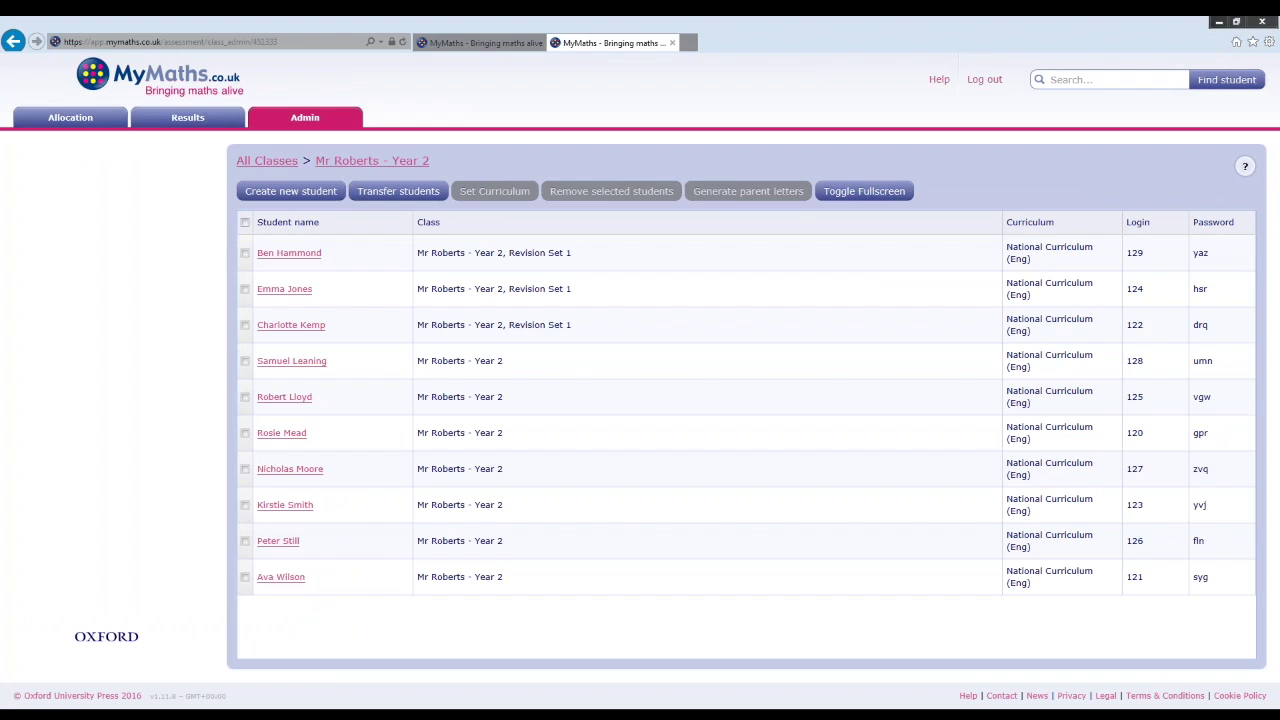
click(245, 222)
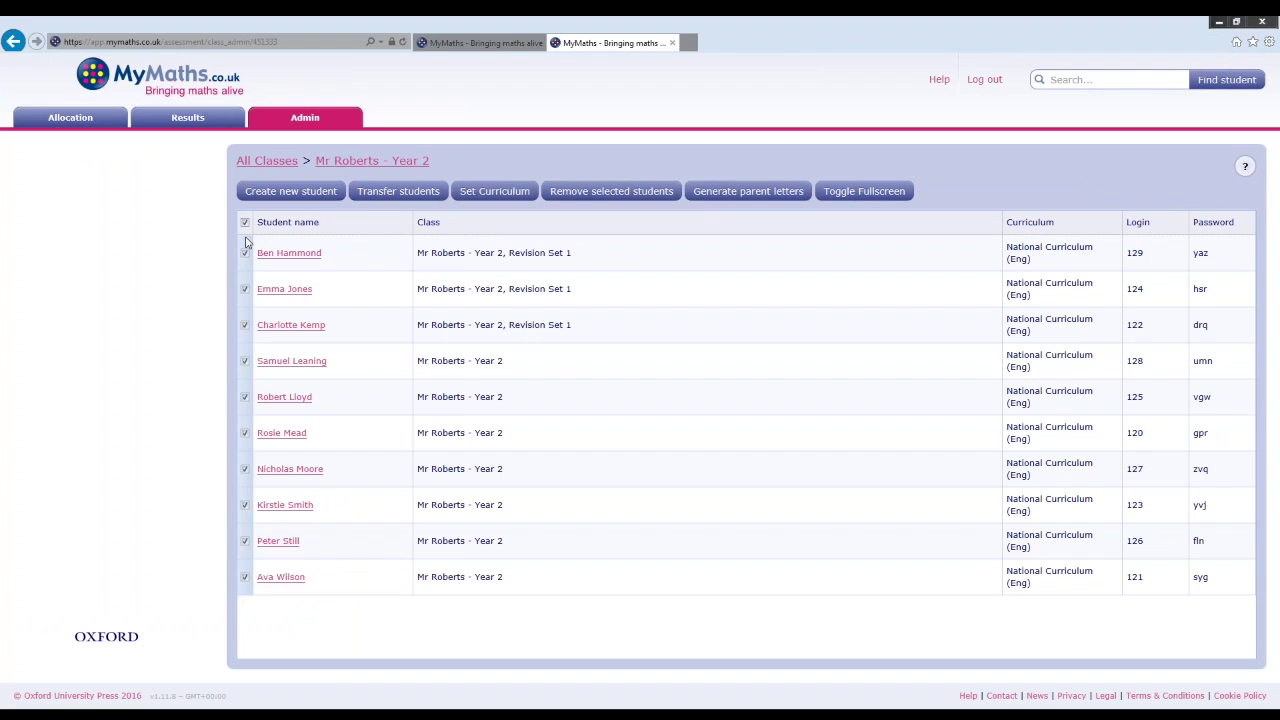
click(480, 191)
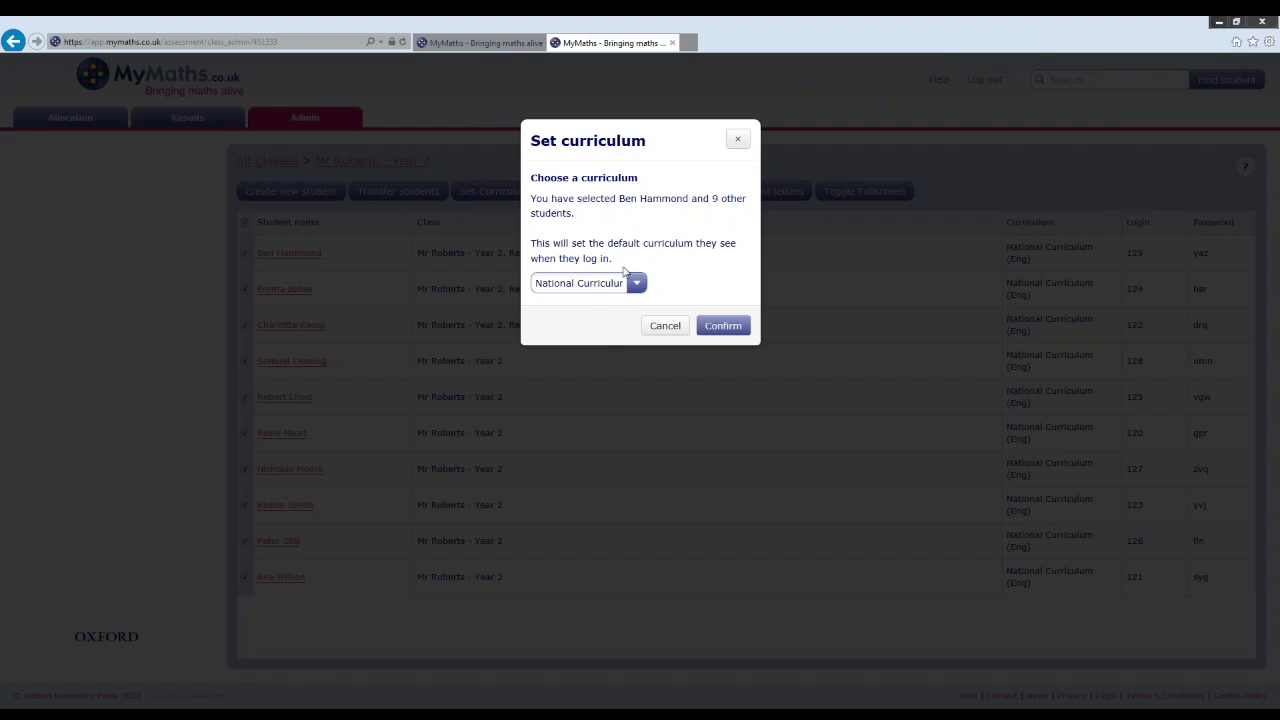
click(632, 283)
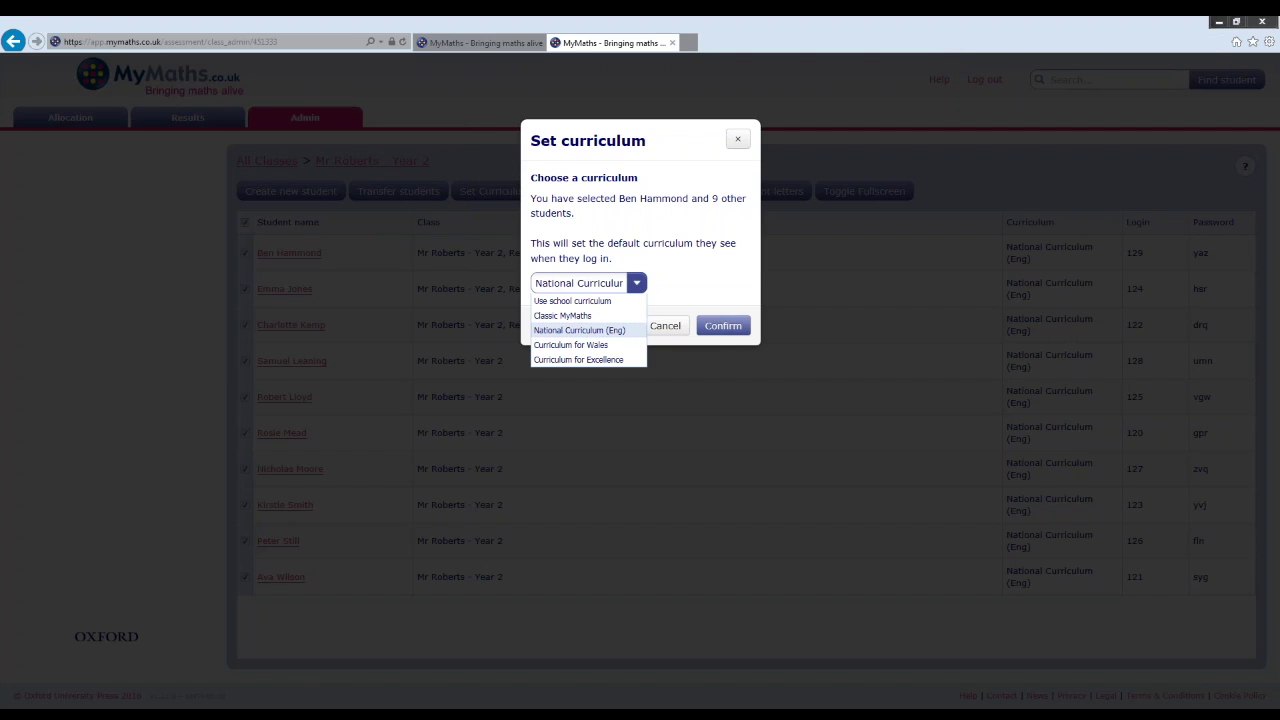
click(630, 330)
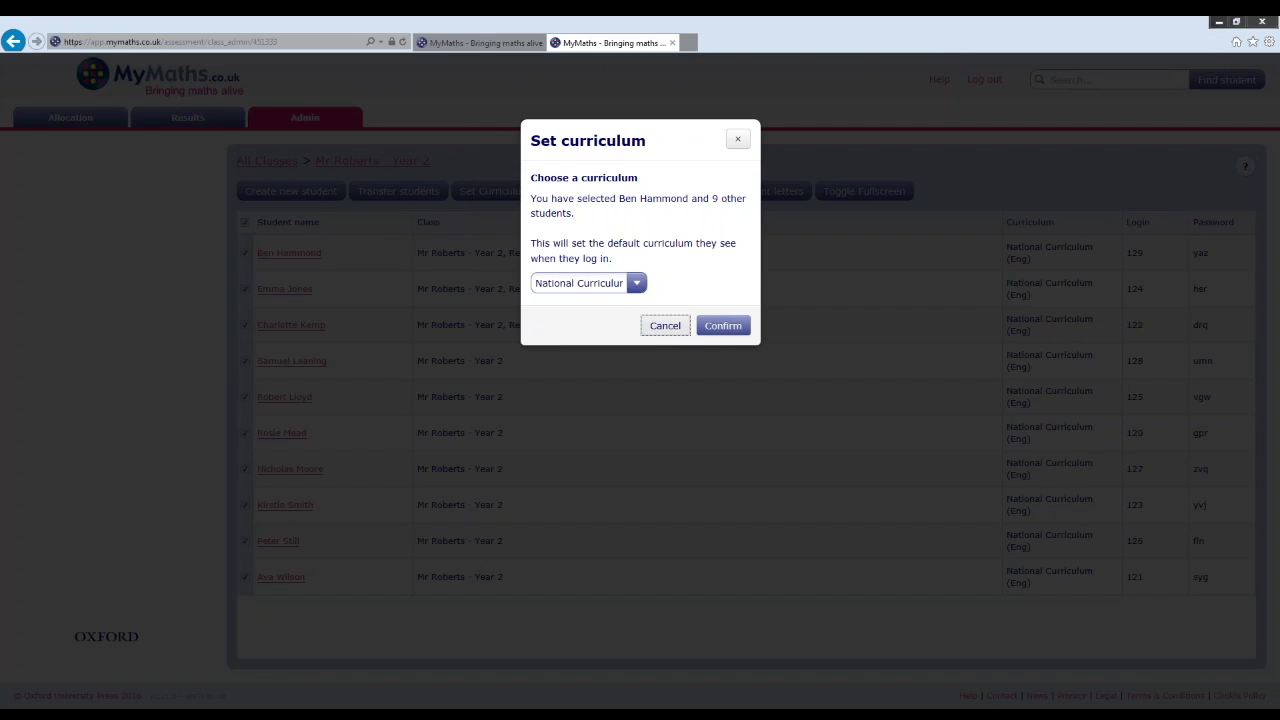
click(723, 325)
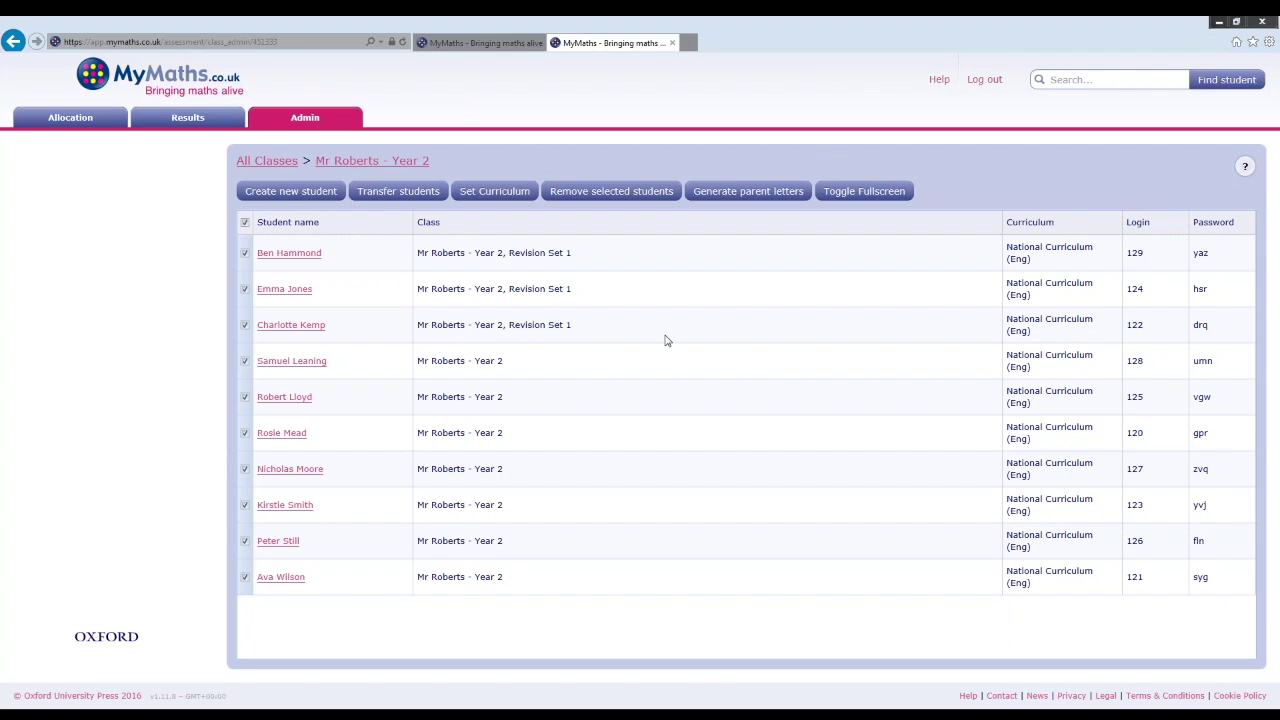
Set the school curriculum to National Curriculum (Eng) in the school settings and save them
click(297, 161)
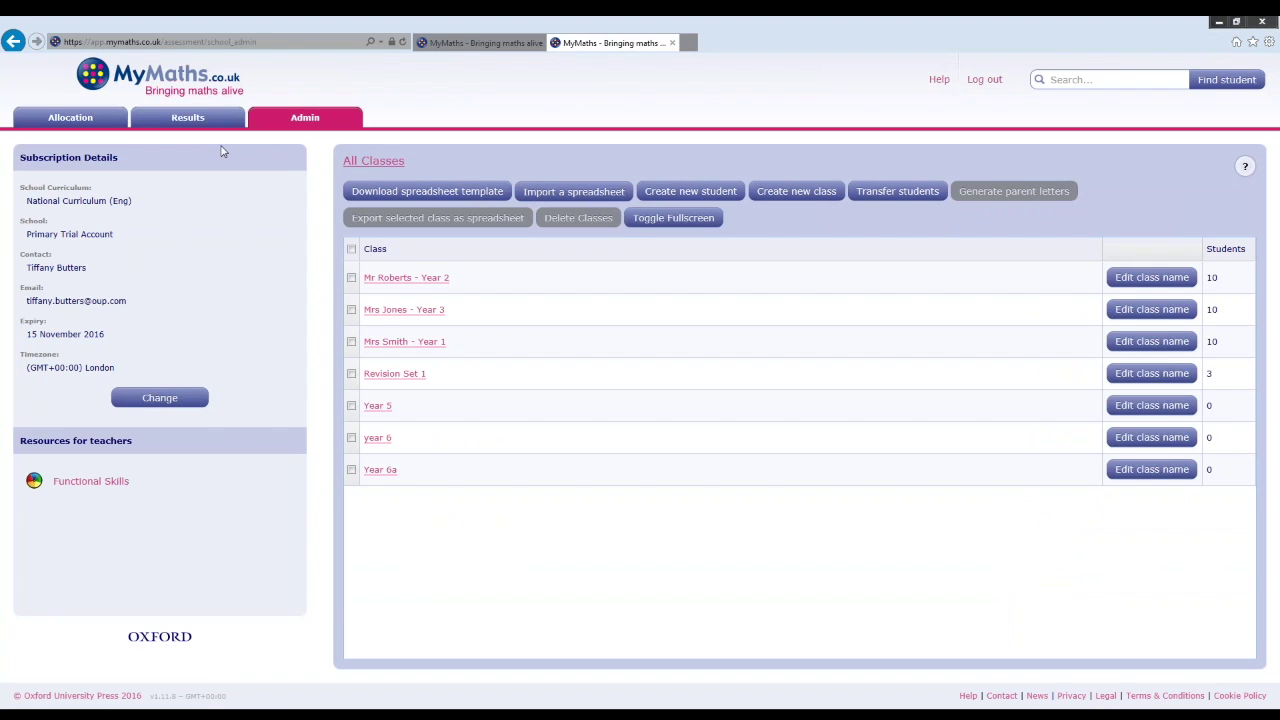
click(160, 397)
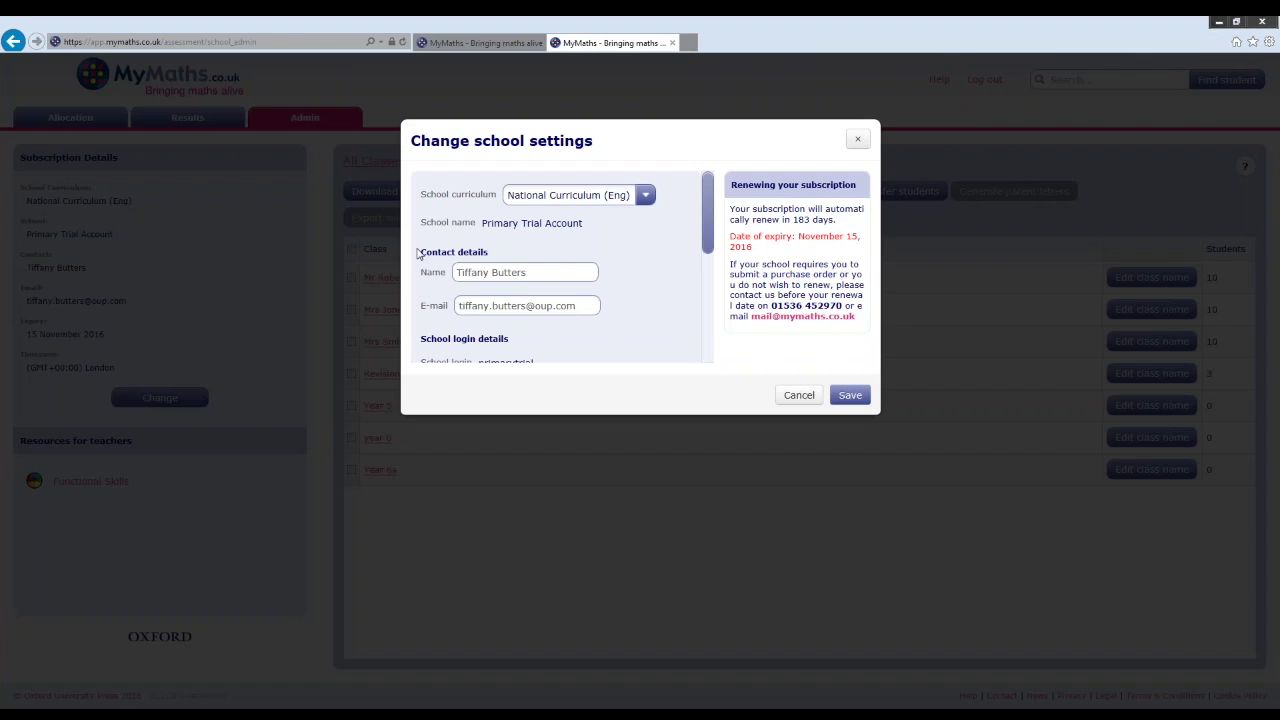
click(645, 195)
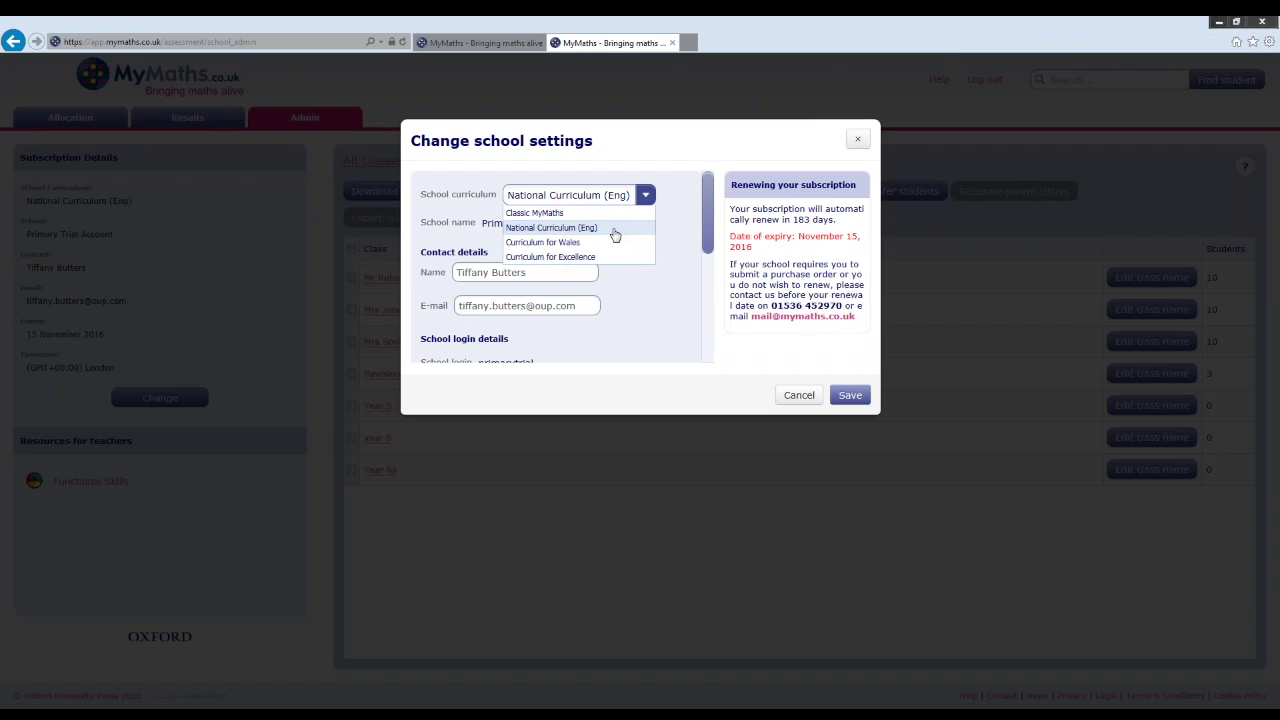
click(615, 234)
click(850, 395)
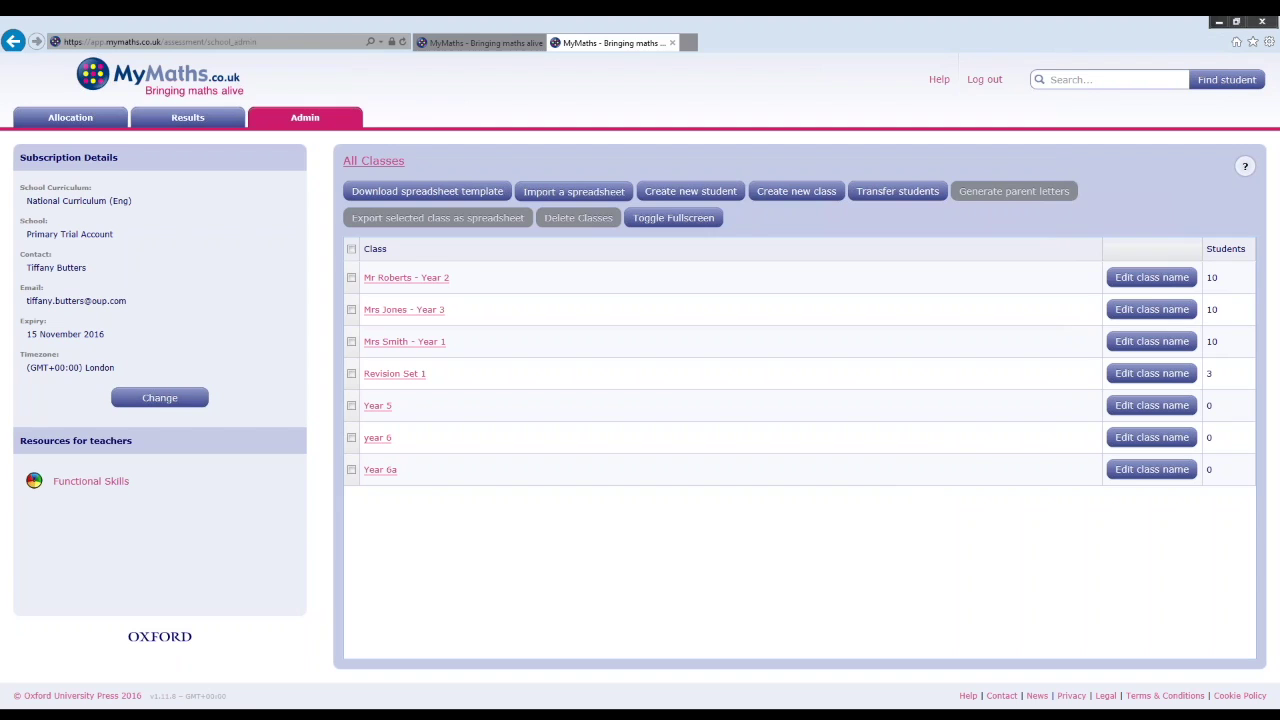
Open the Year 4 Short multiplication lesson from Multiplication and division in the Number library
click(480, 42)
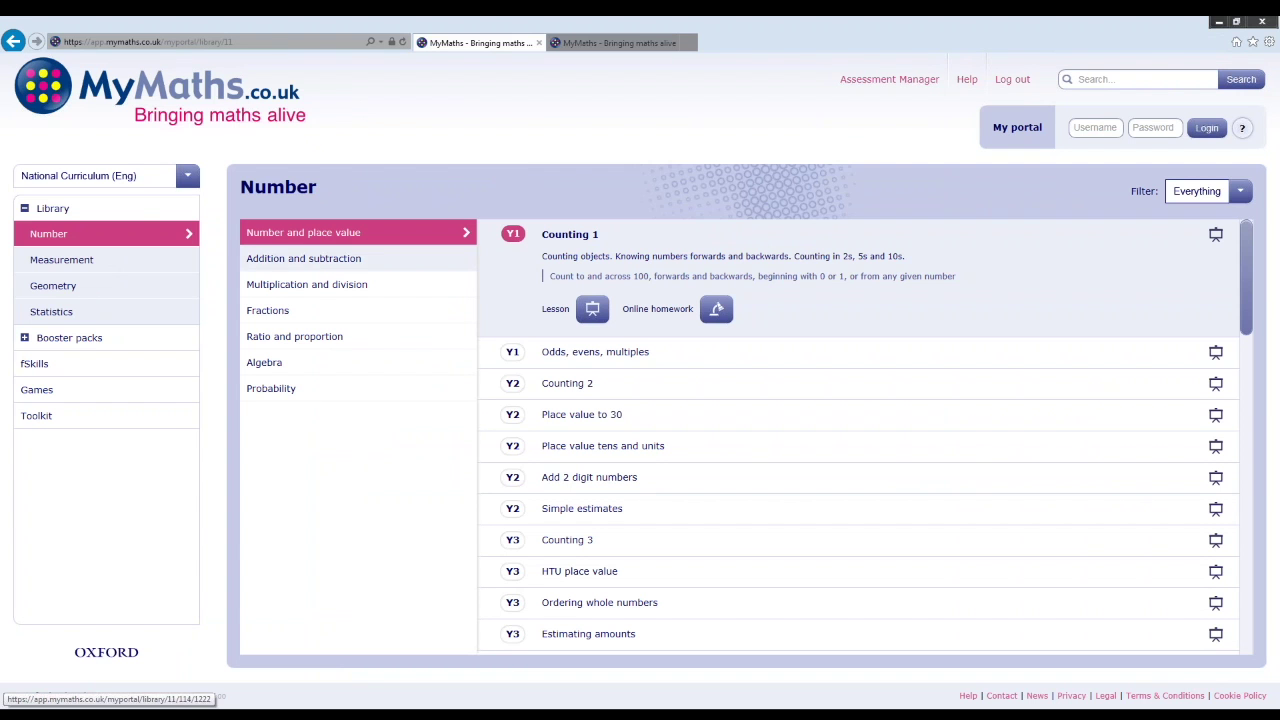
click(360, 285)
scroll(766, 509, down, 10)
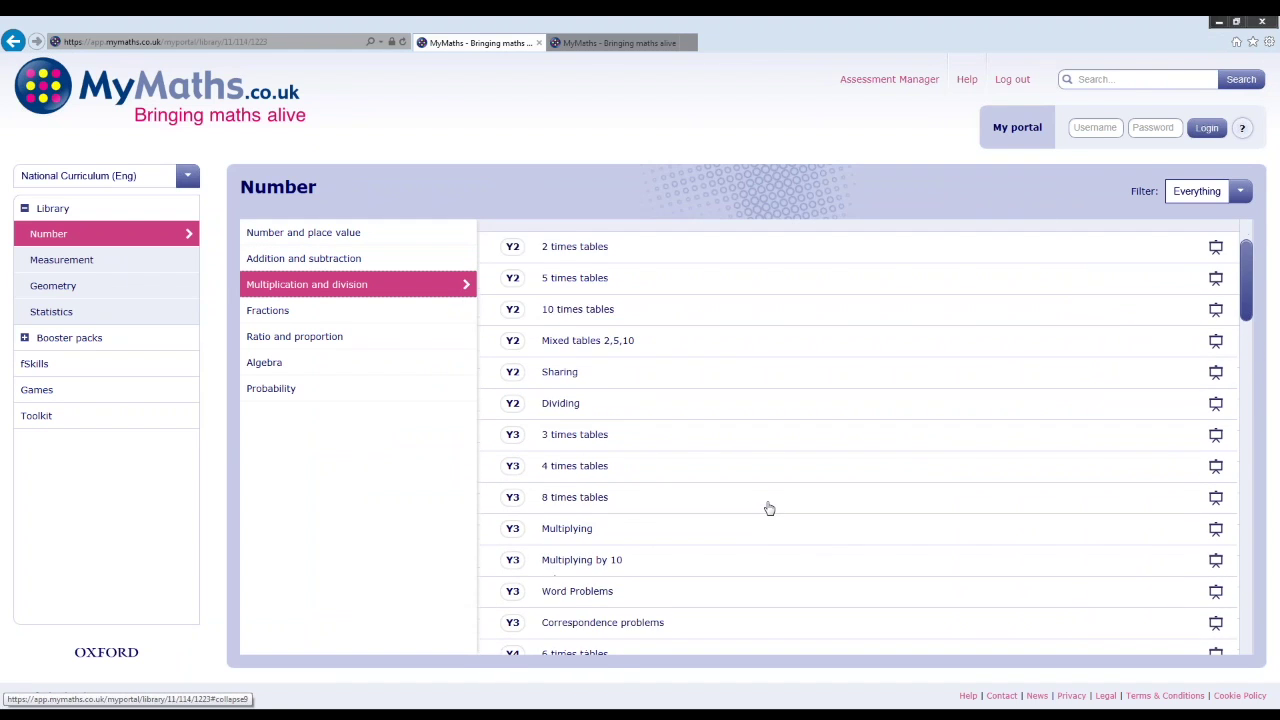
scroll(766, 437, down, 4)
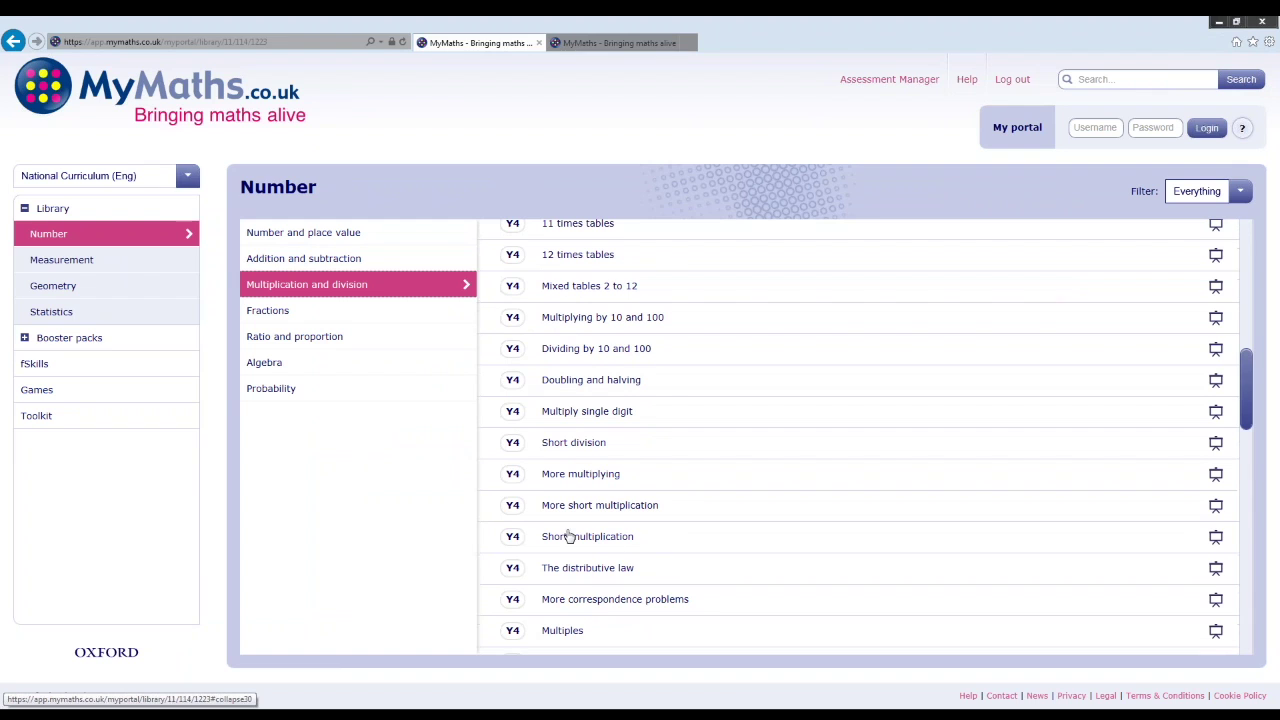
click(541, 538)
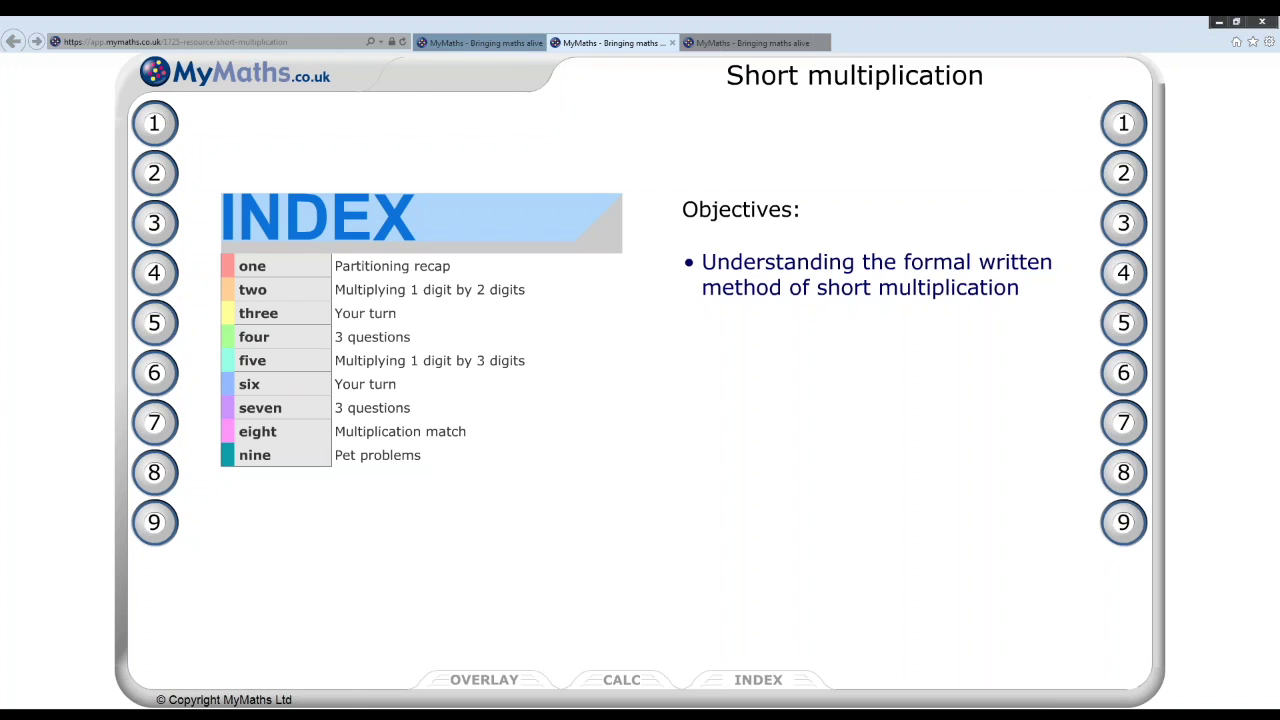
Look through pages 1 to 4 of the lesson, from the partitioning recap to the three practice questions
click(149, 124)
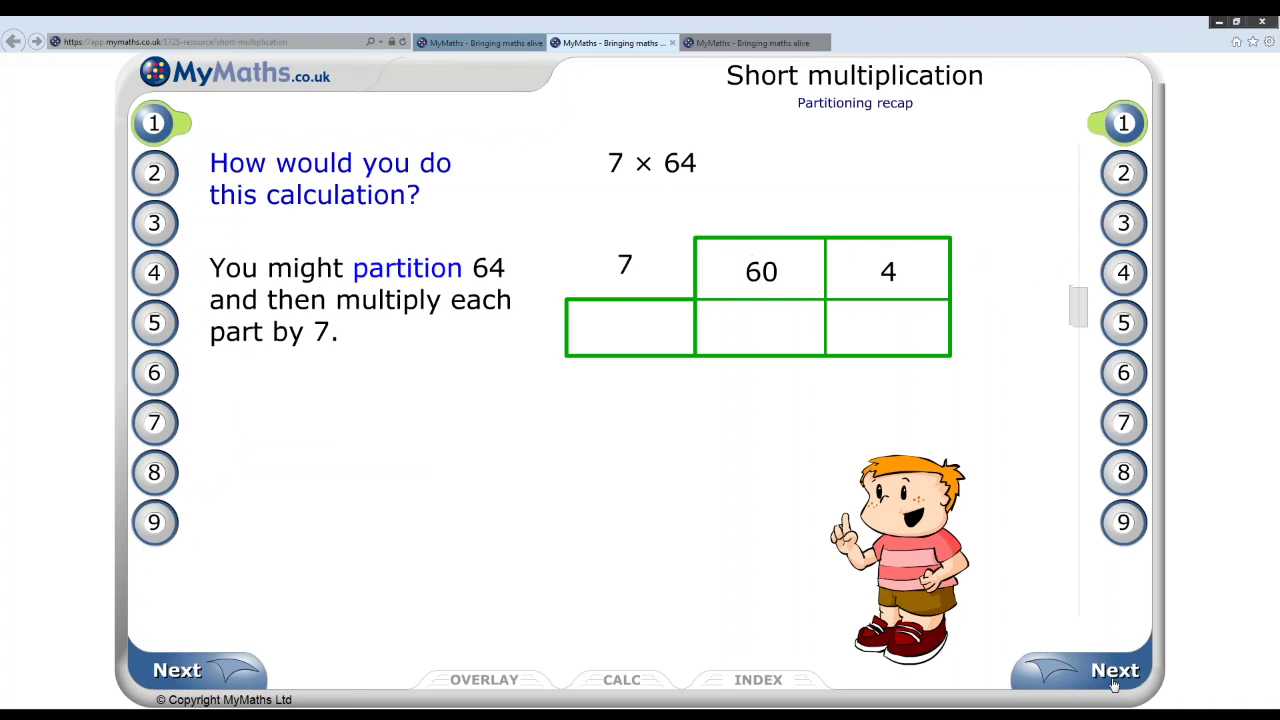
click(155, 177)
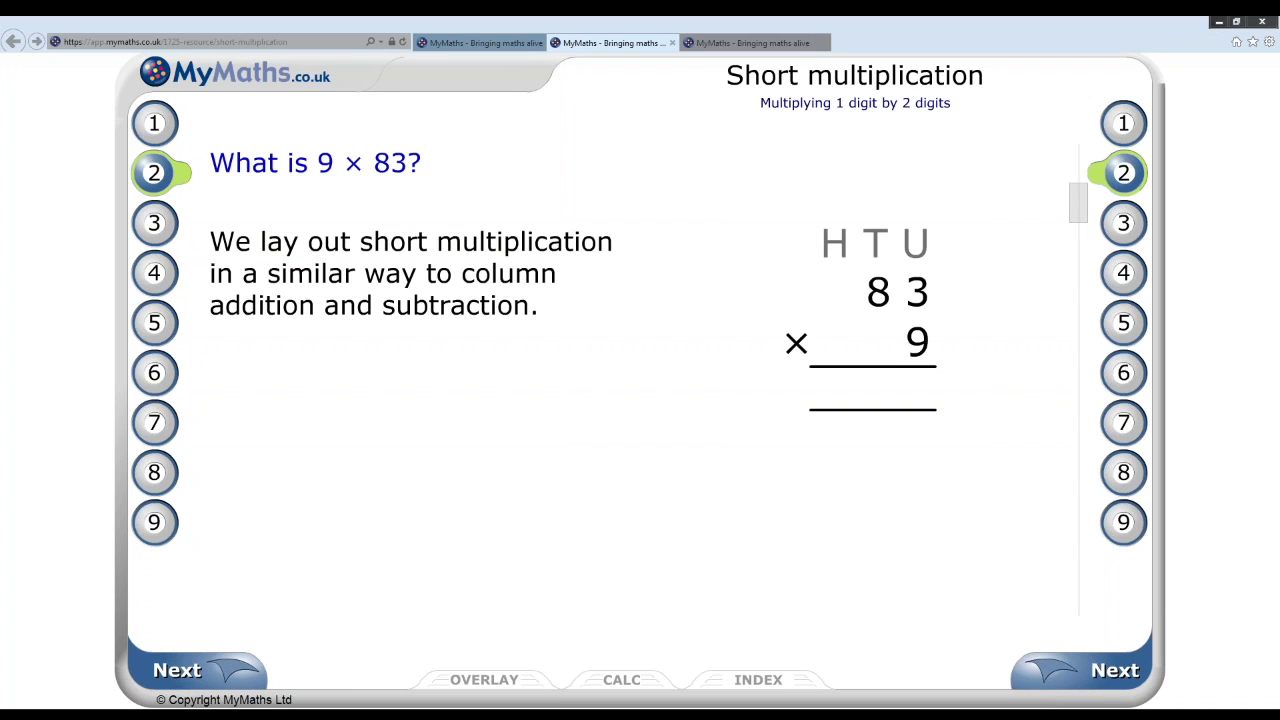
click(155, 224)
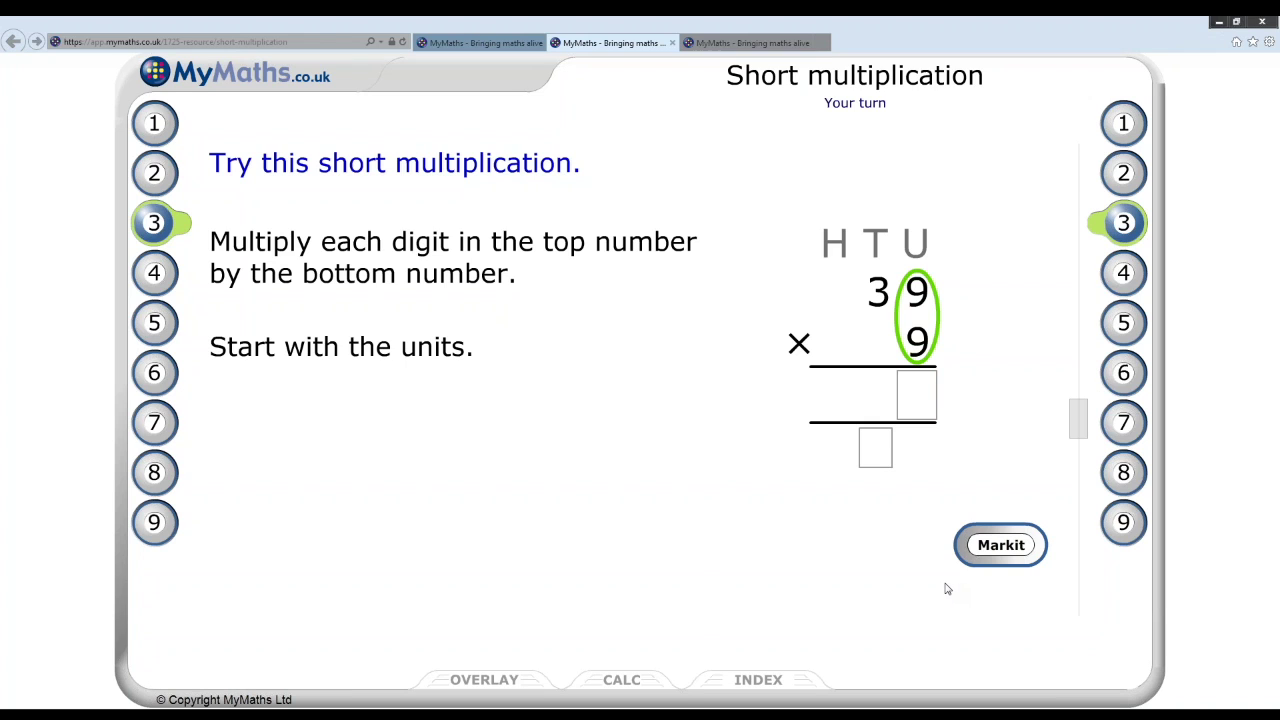
click(158, 273)
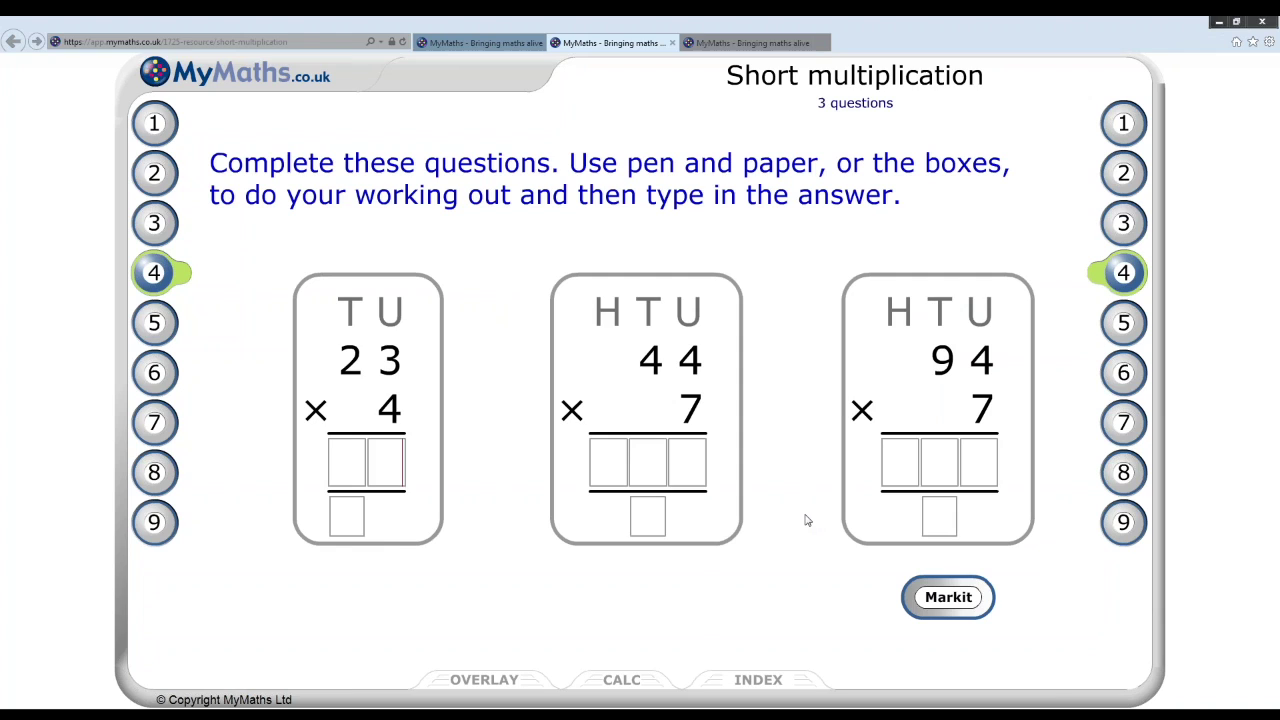
View the lesson's page 5 on 3-digit multiplication, advance its explanation, and try marking the blank page 6 exercise
click(147, 327)
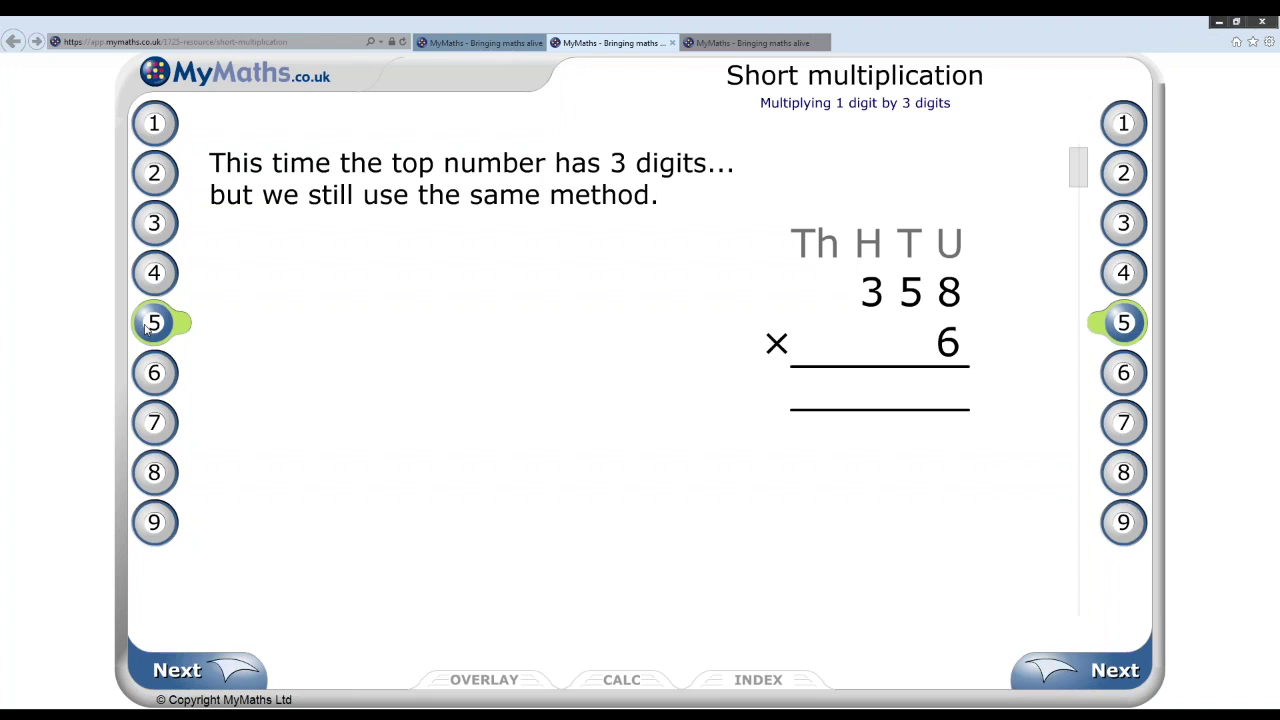
click(1090, 672)
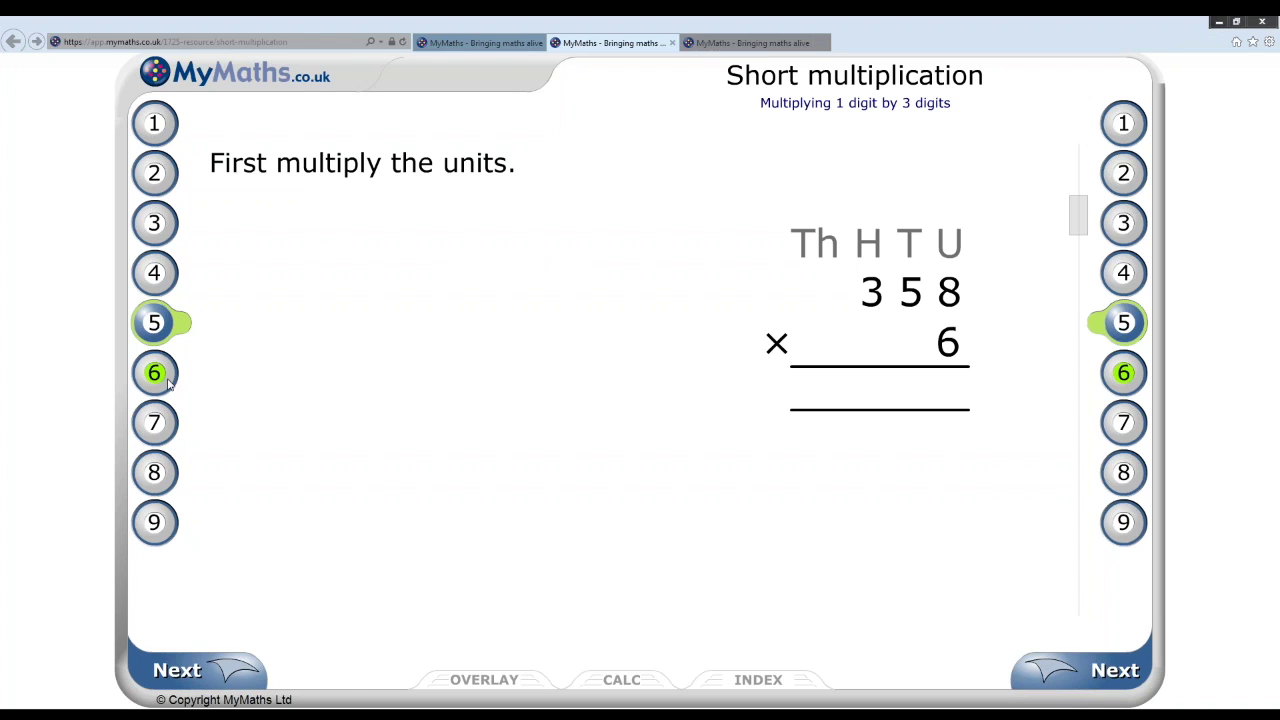
click(155, 372)
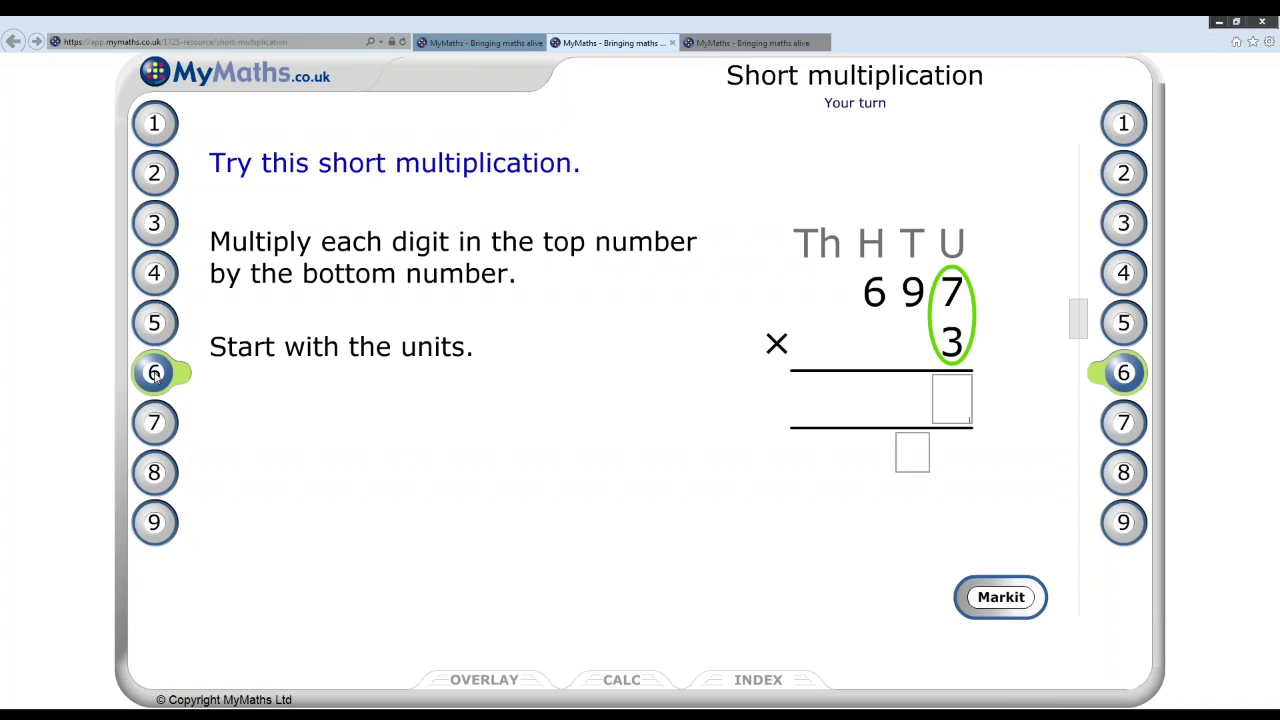
click(1000, 597)
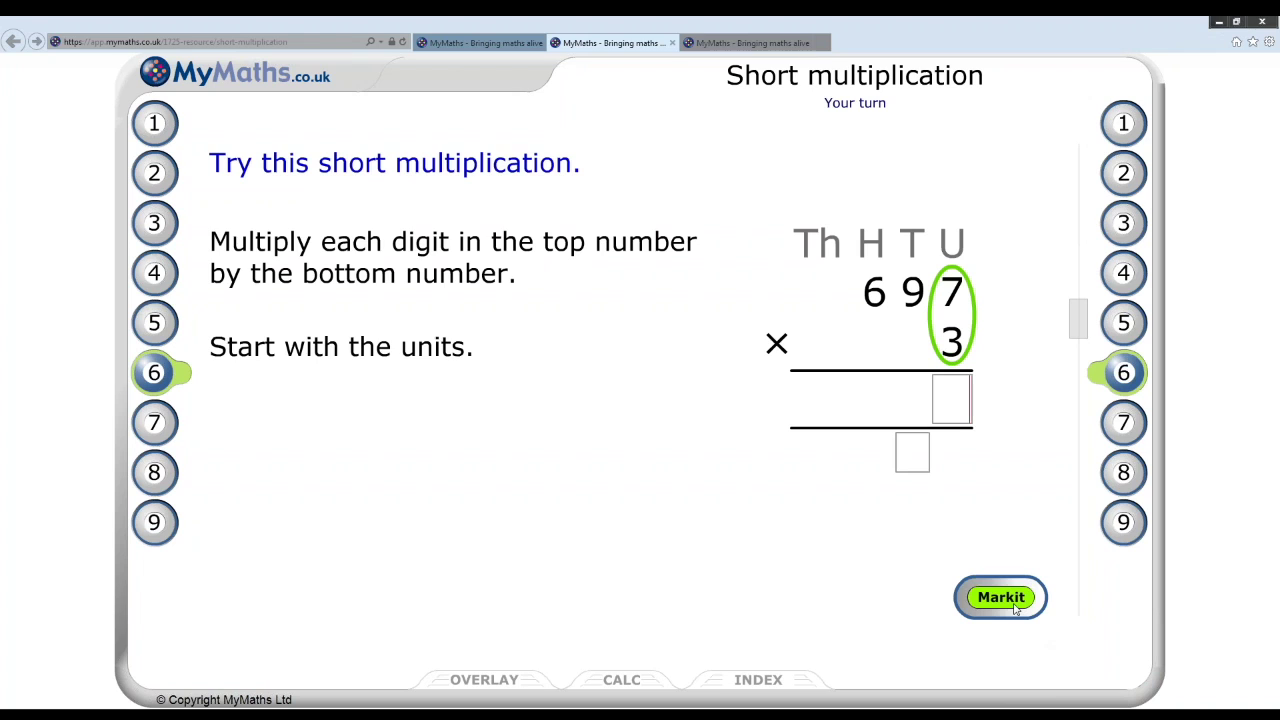
Look through the lesson's pages 7 to 9, including the three practice questions and the multiplication match
click(155, 422)
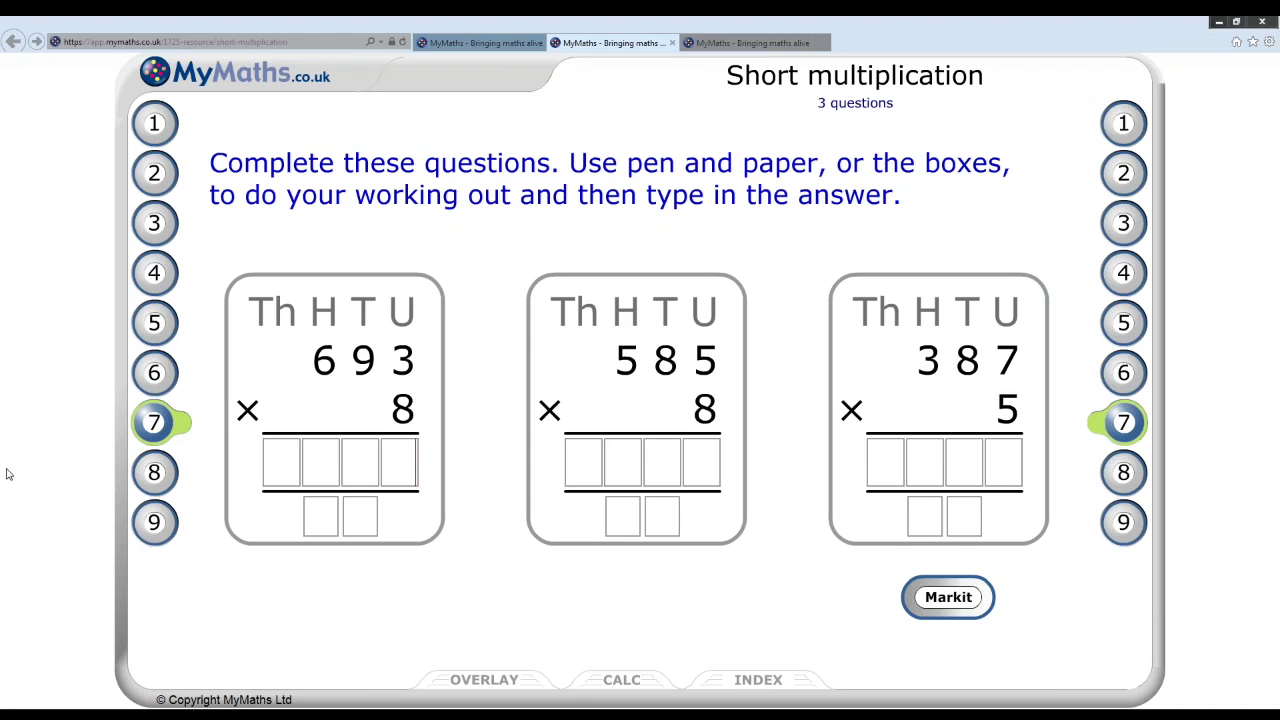
click(155, 472)
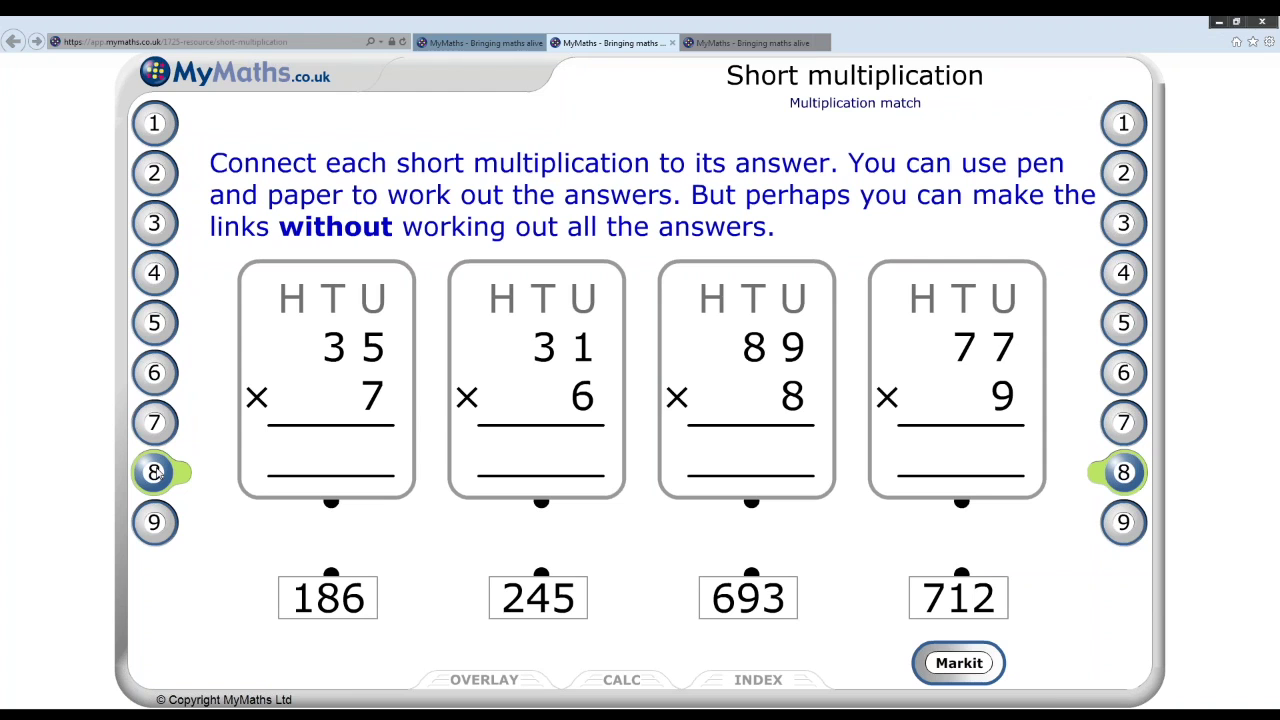
click(147, 520)
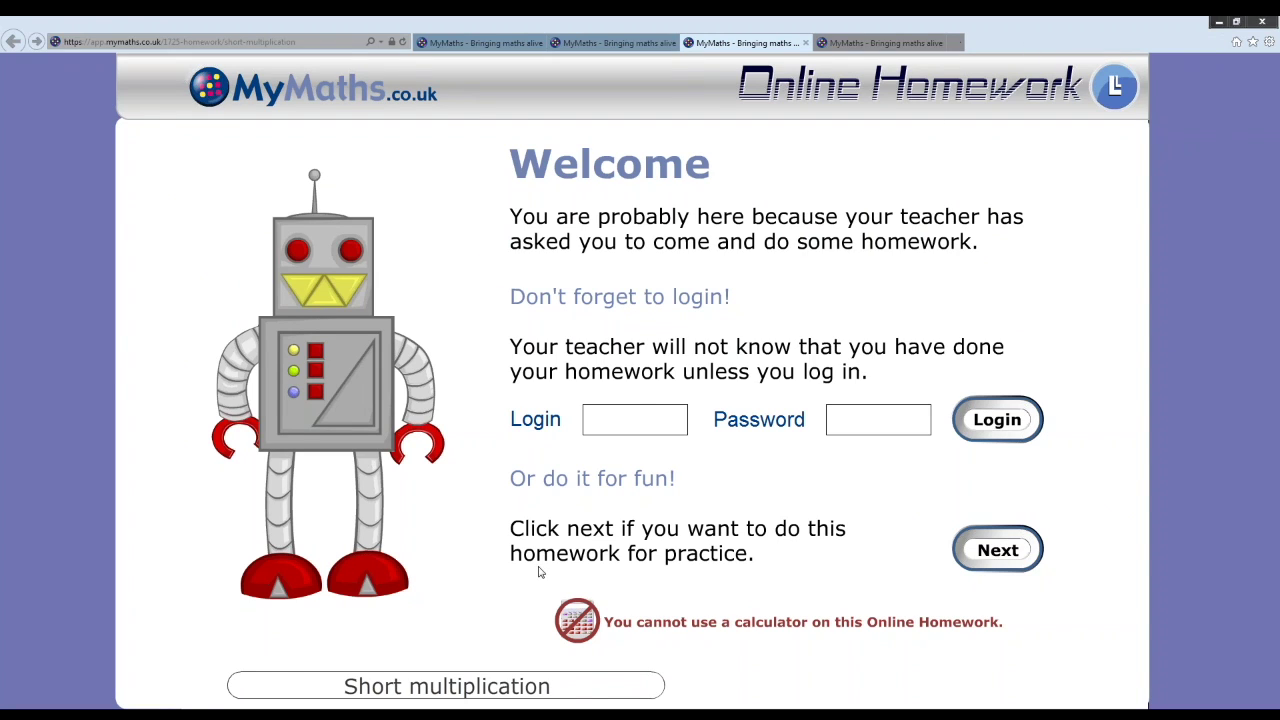
Start the Short multiplication homework for practice and mark Q1 with units digit 4 and carry 1 entered for 92 × 7
click(998, 552)
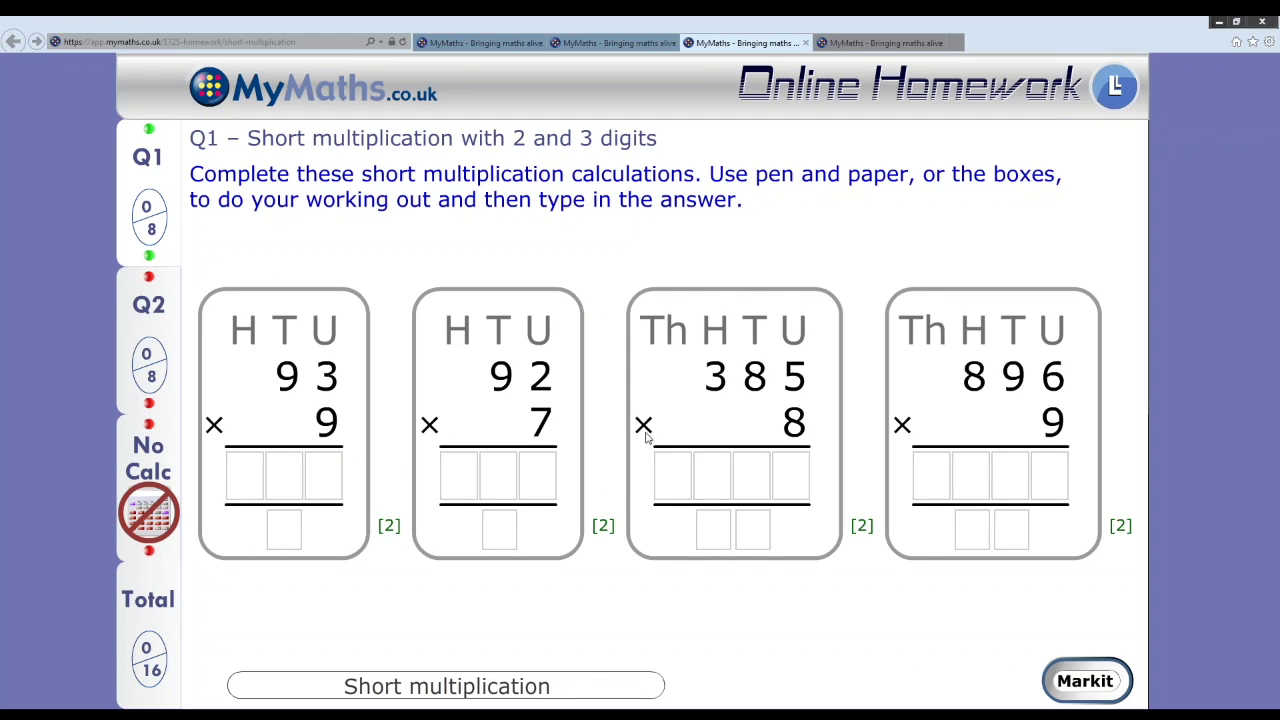
click(538, 476)
text(4)
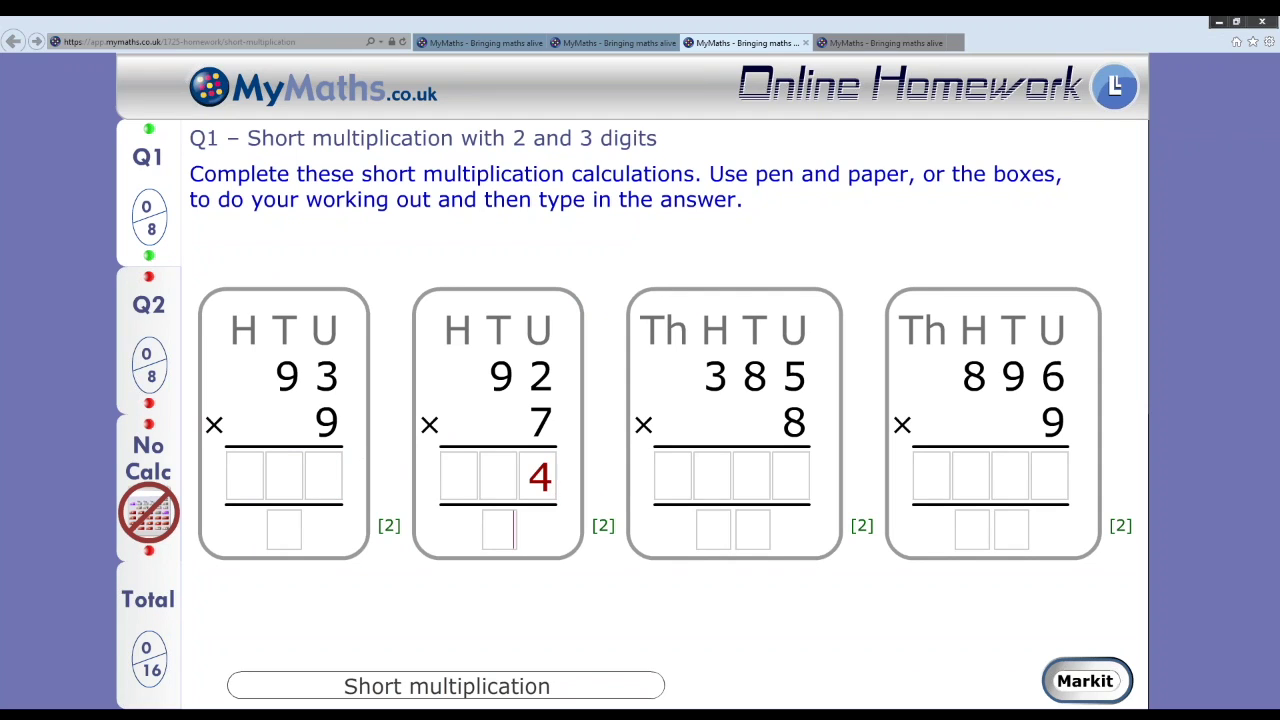
text(1)
key(Return)
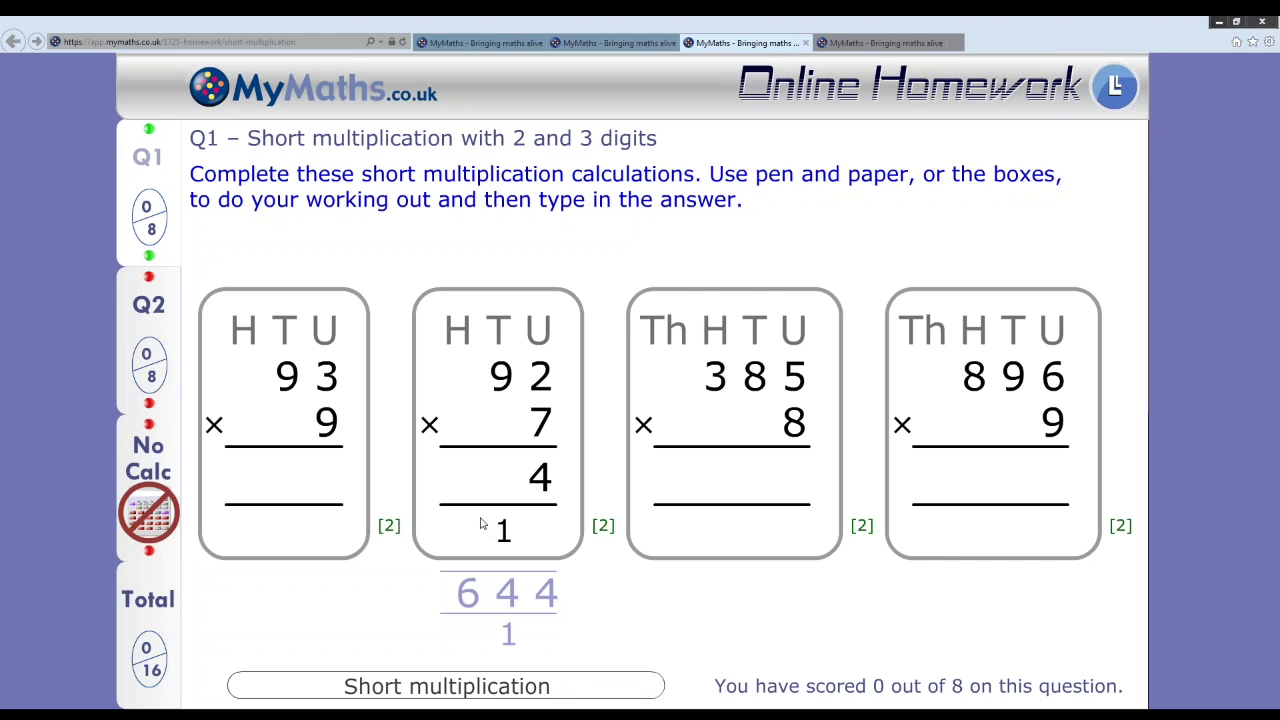
Mark the Q2 cookie recipe word problem without answers and view the homework's score sheet in Checkout
click(181, 322)
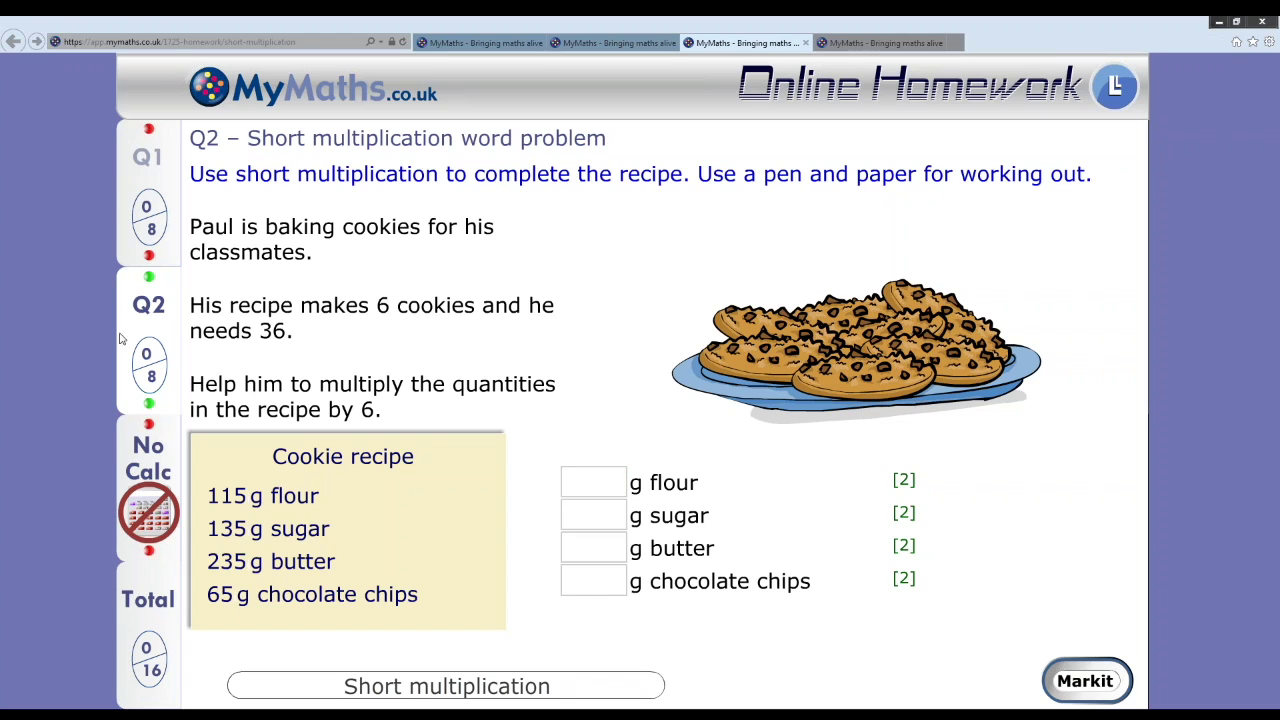
click(1086, 681)
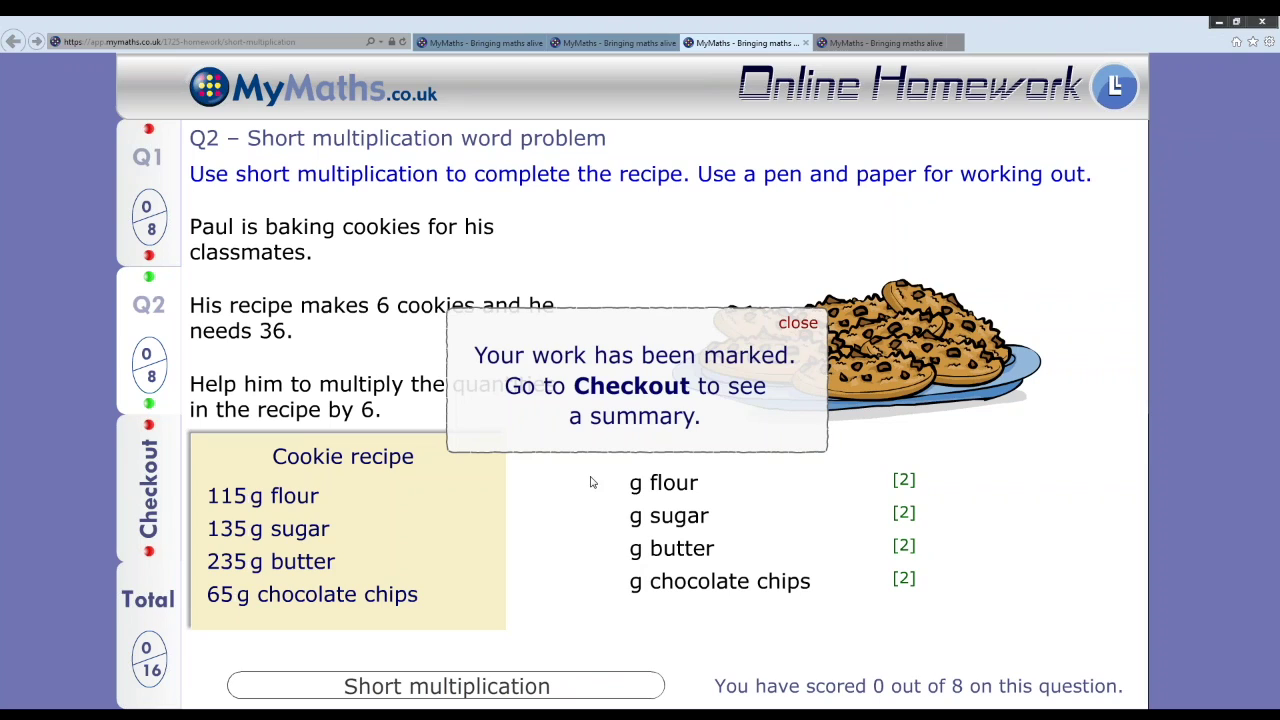
click(136, 488)
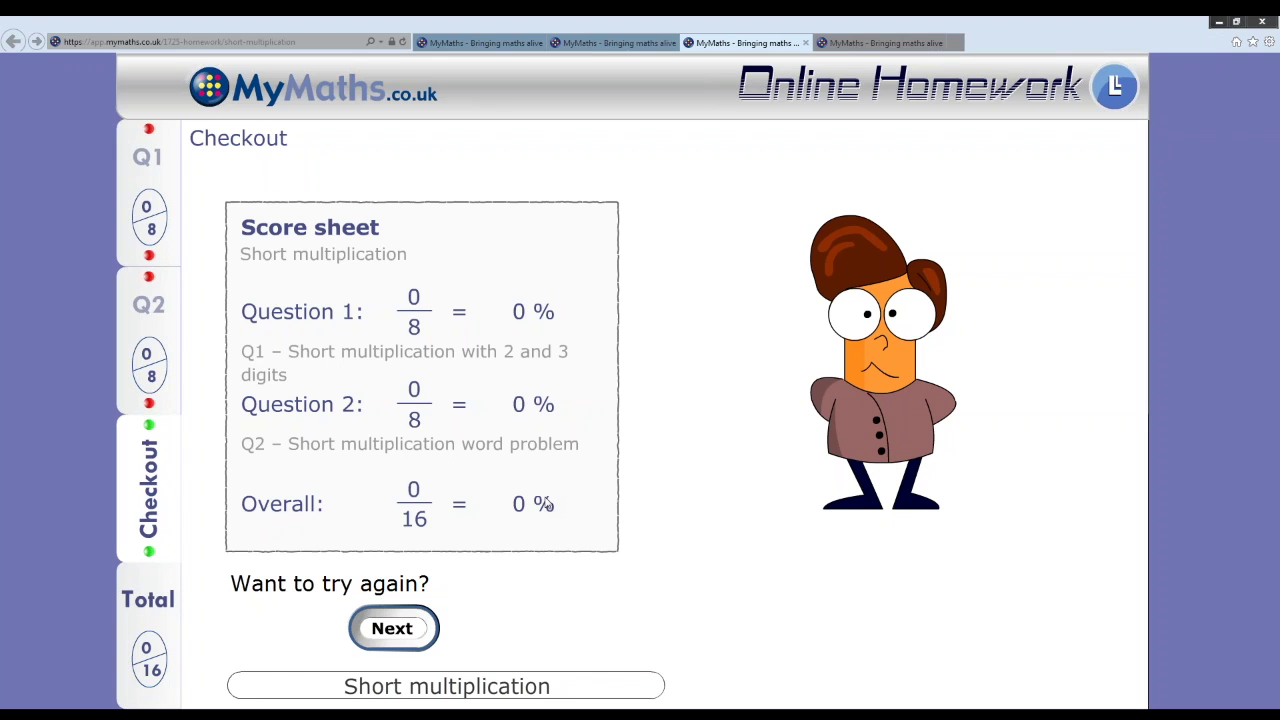
Return to the library, look through the Year 4 and Year 5 multiplication and division lessons, and show the Booster packs
click(441, 46)
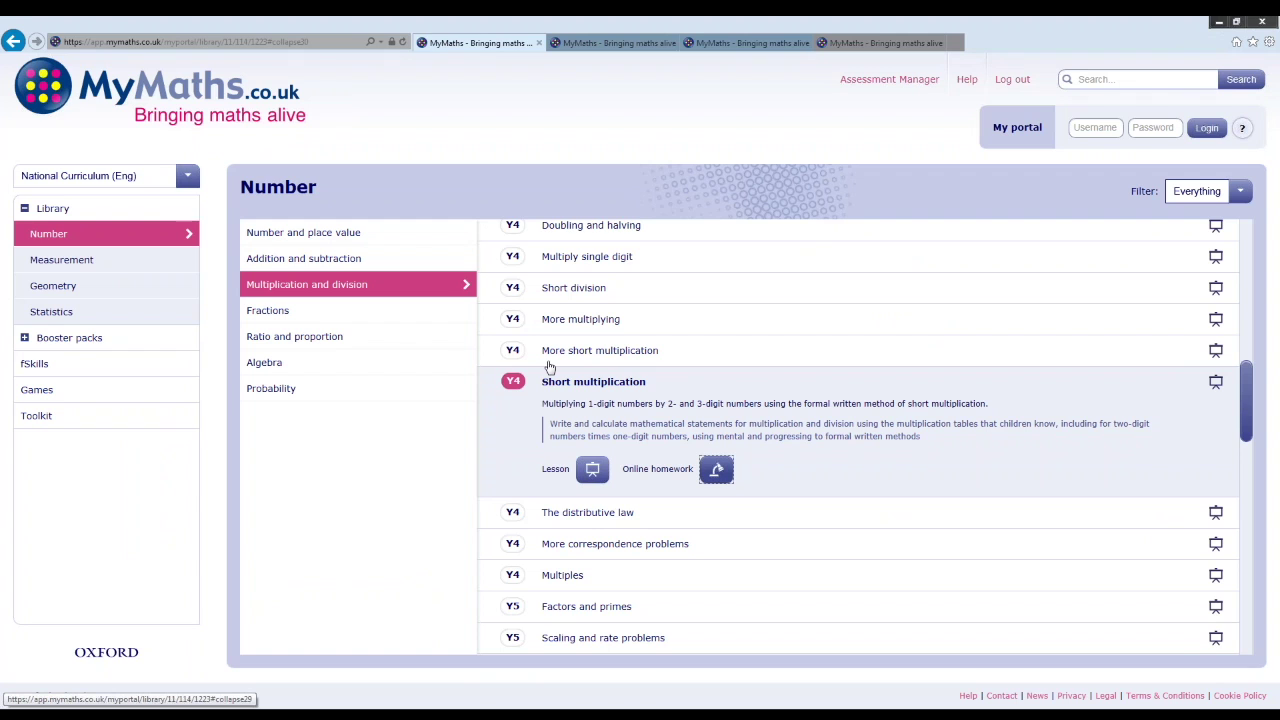
scroll(591, 363, down, 5)
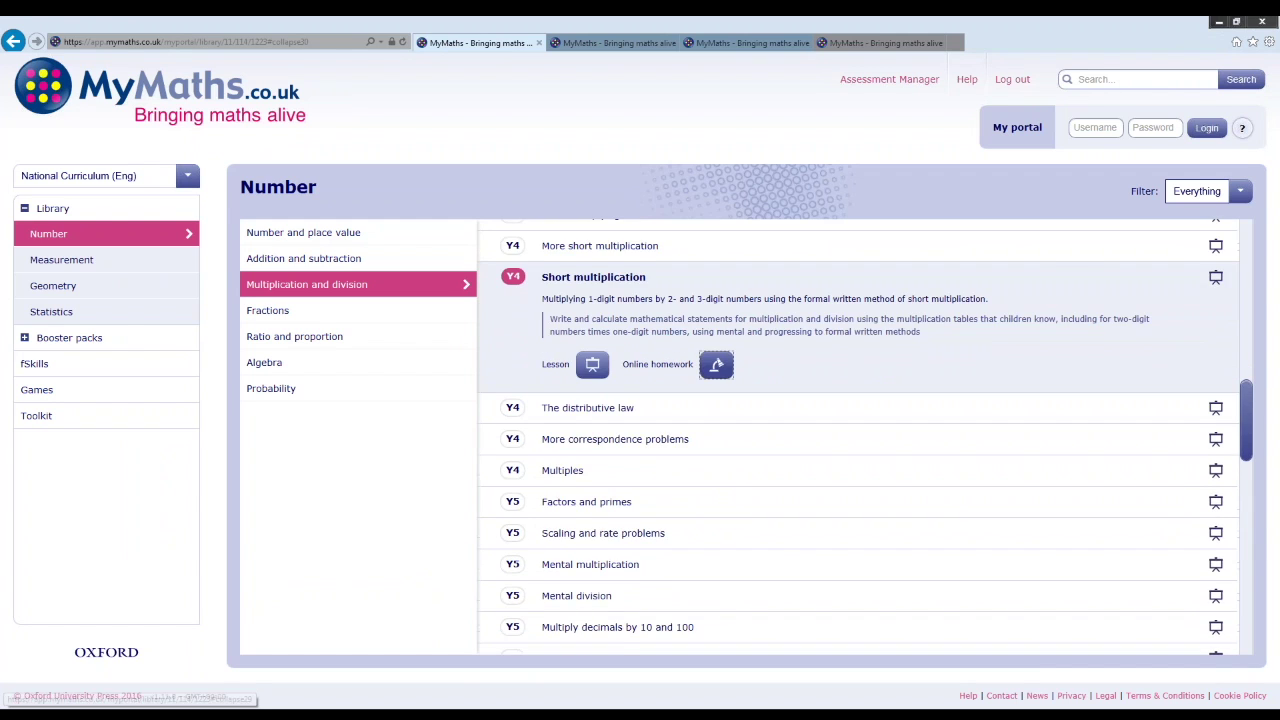
scroll(592, 390, down, 3)
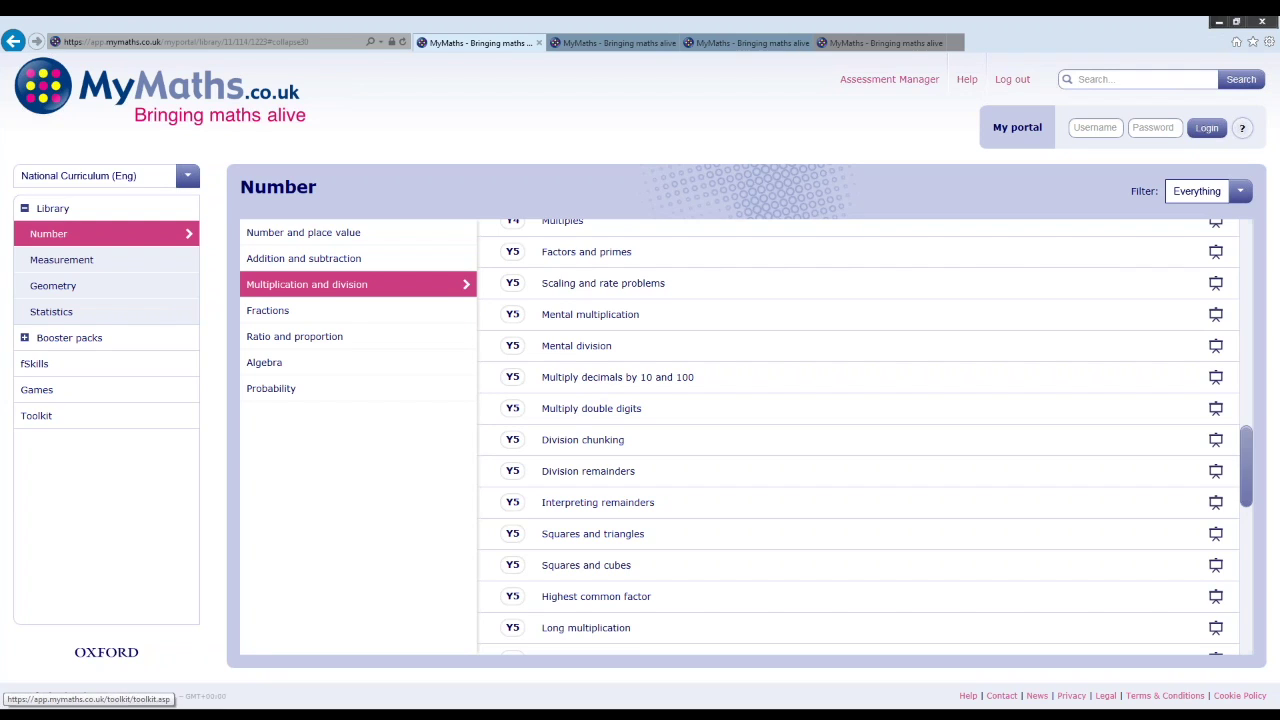
click(30, 340)
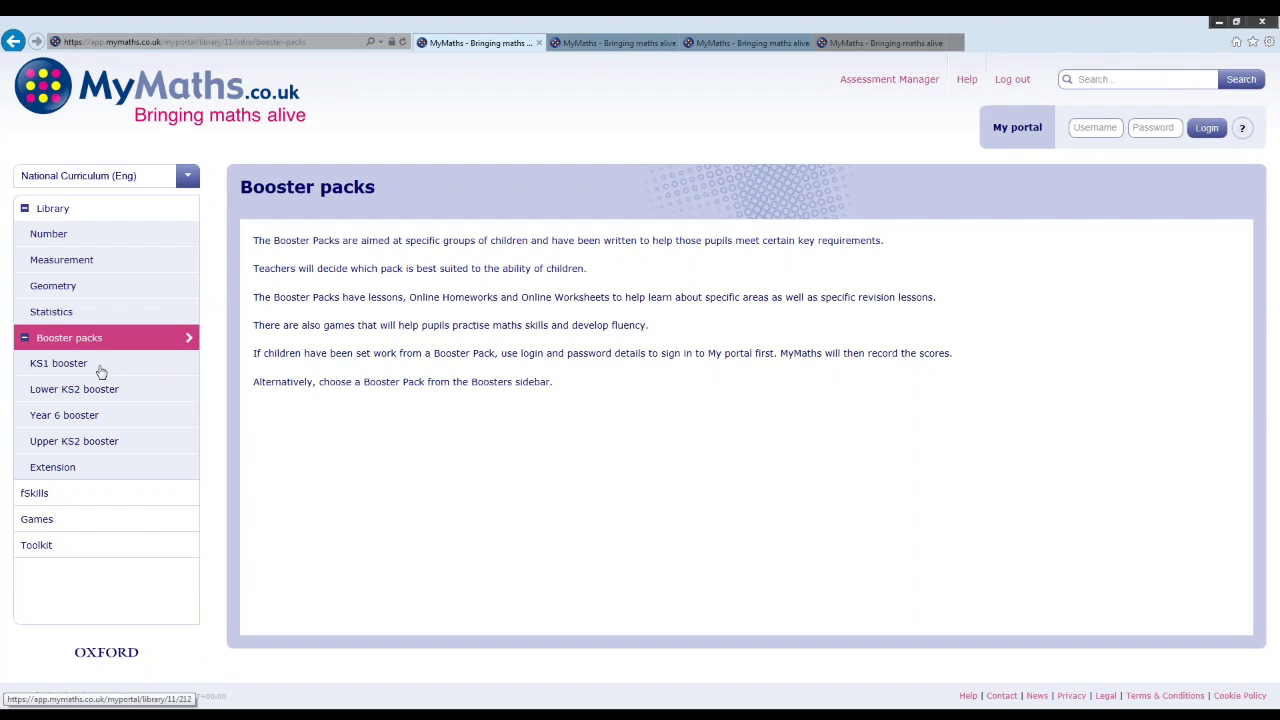
Open the Year 2 2 times tables online homework from Multiplication and division in Number and view its Q1 and Q2
click(84, 240)
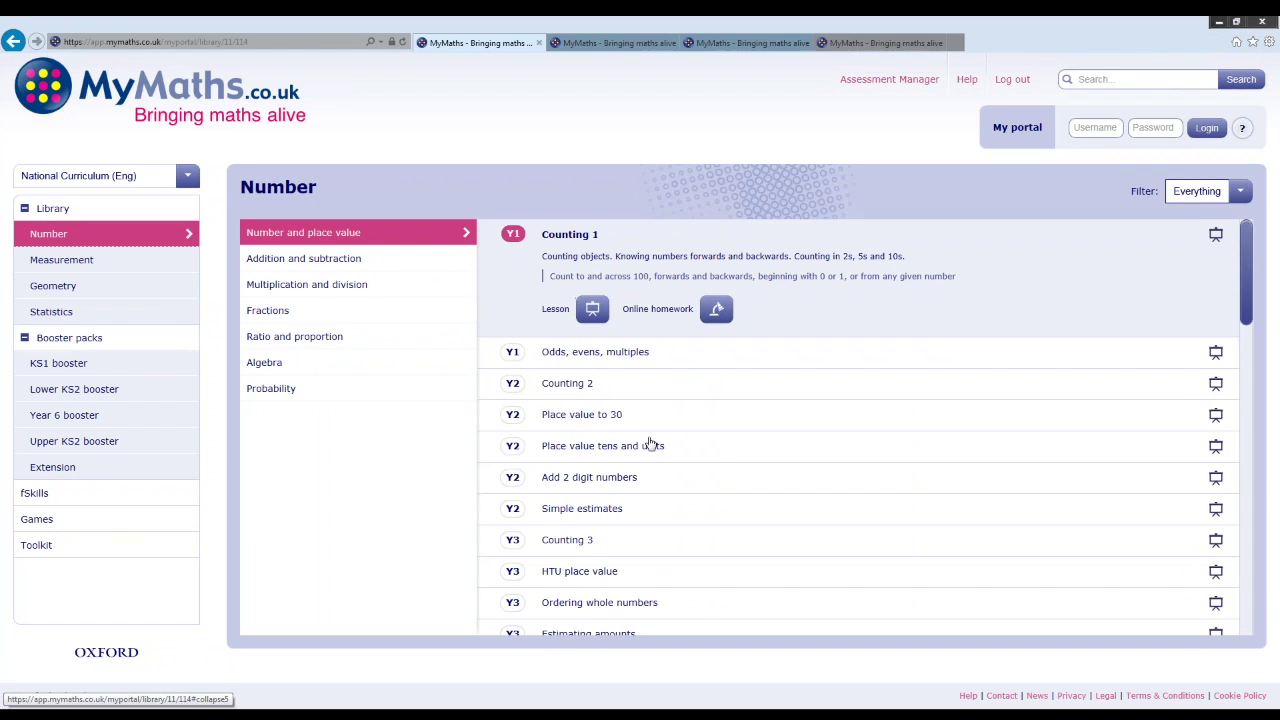
click(340, 285)
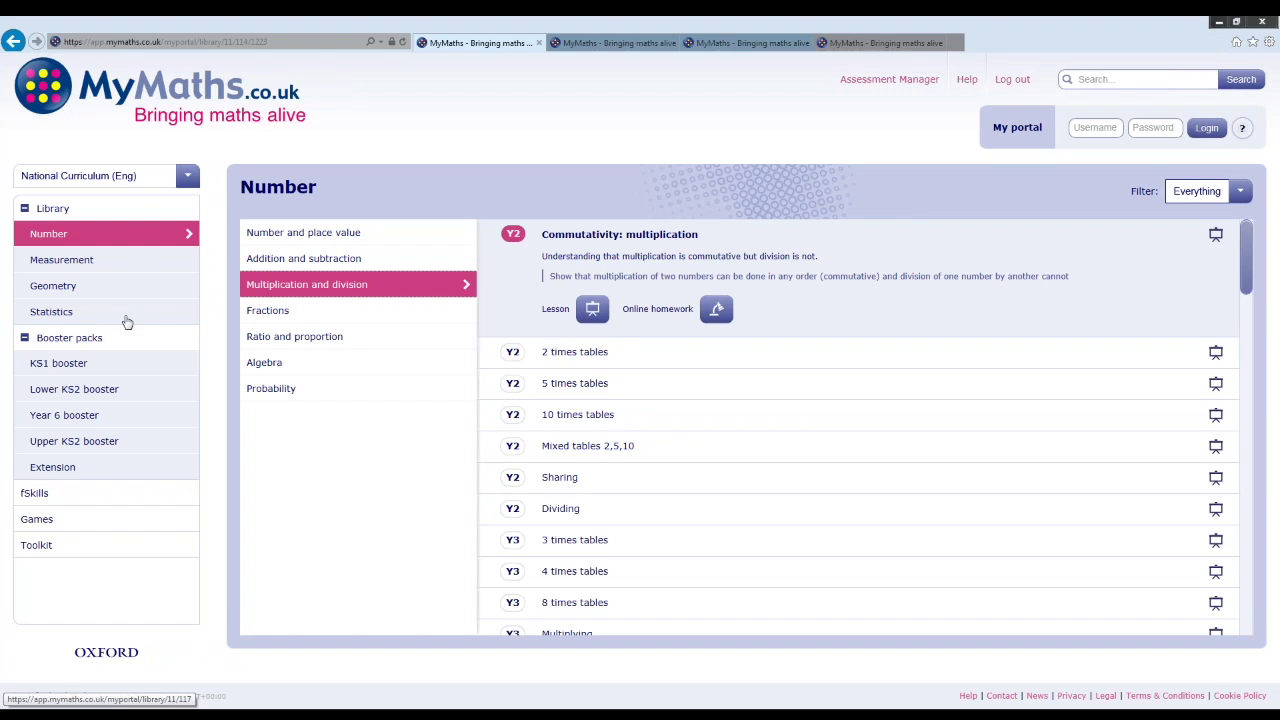
click(552, 353)
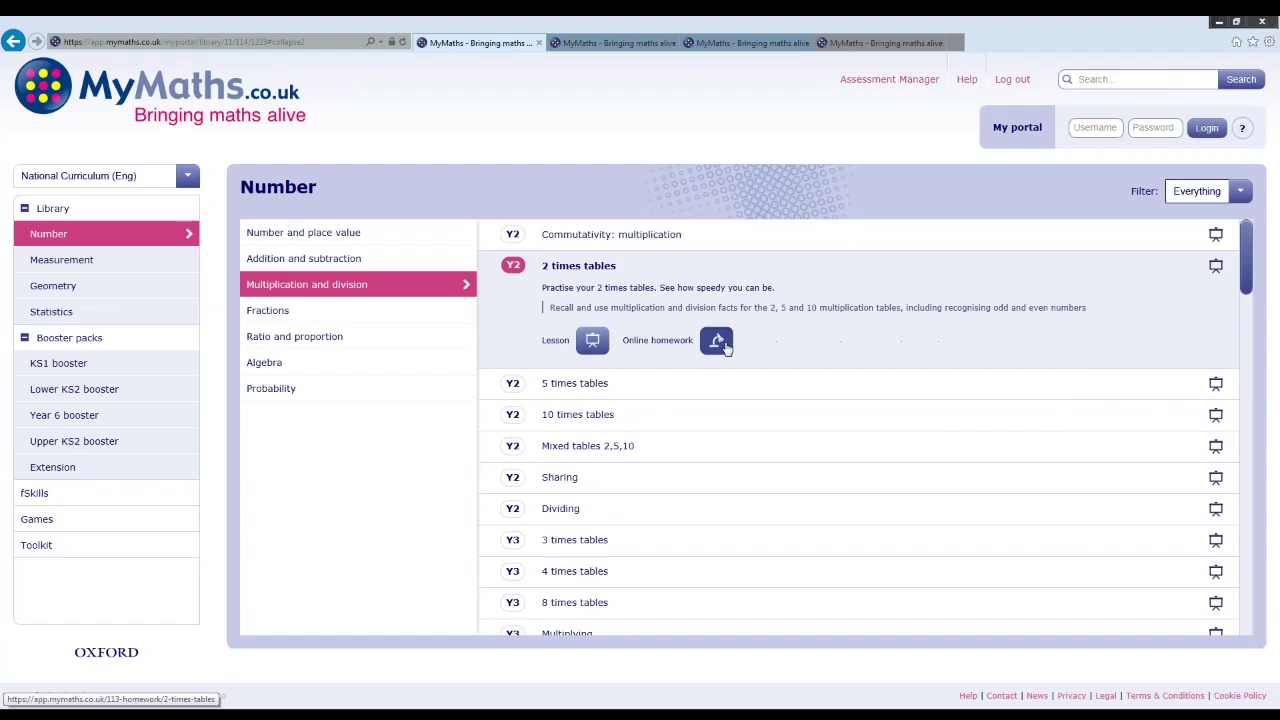
click(716, 341)
click(586, 555)
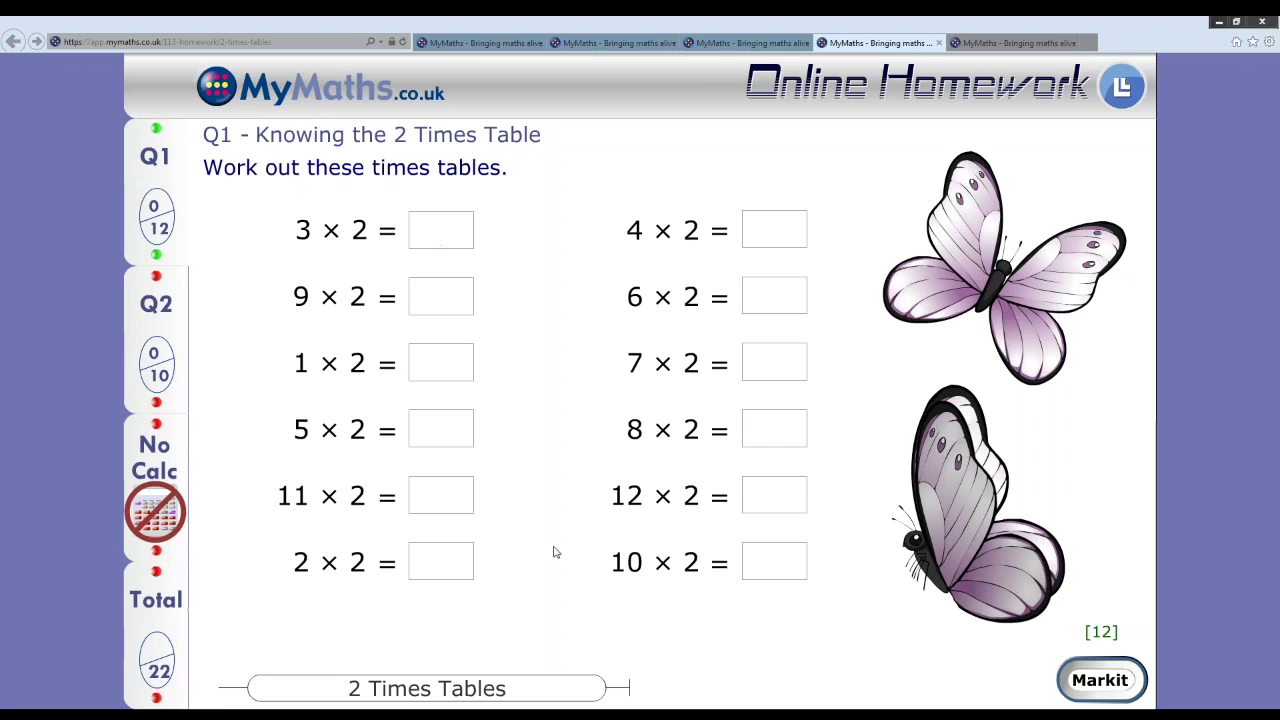
click(167, 318)
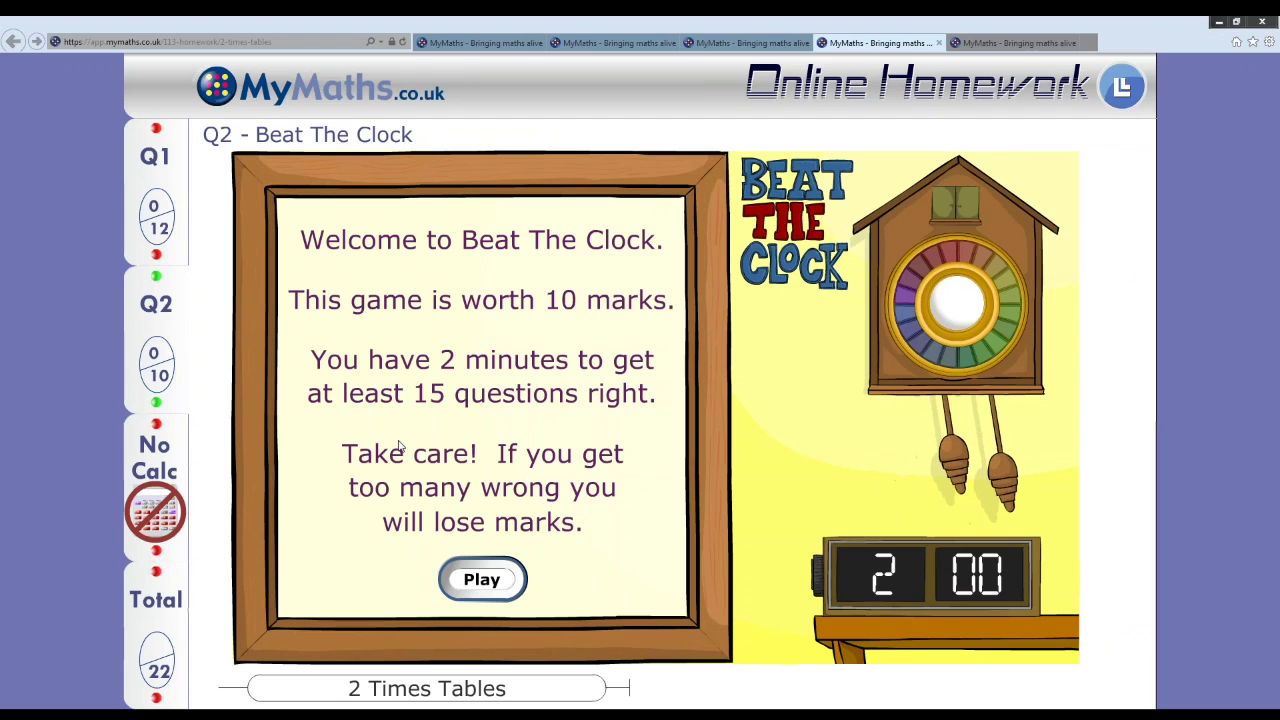
Return to the library and show the Games categories
key(ctrl+1)
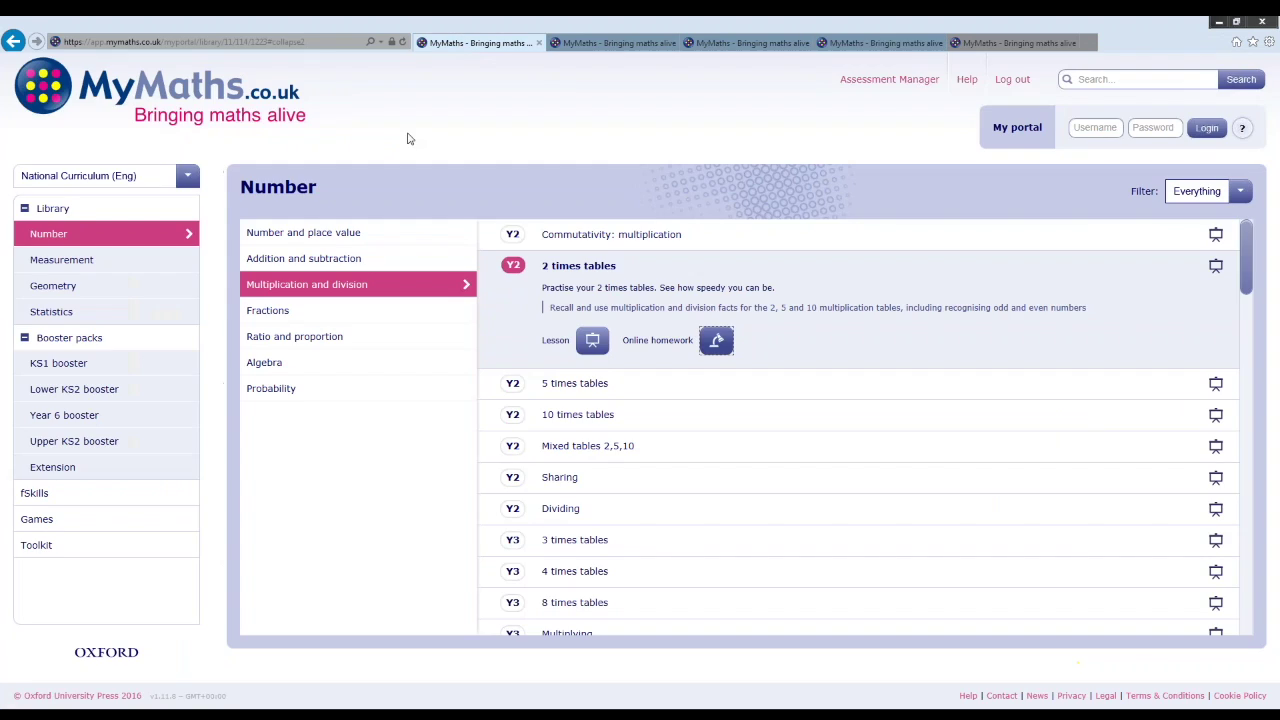
click(56, 526)
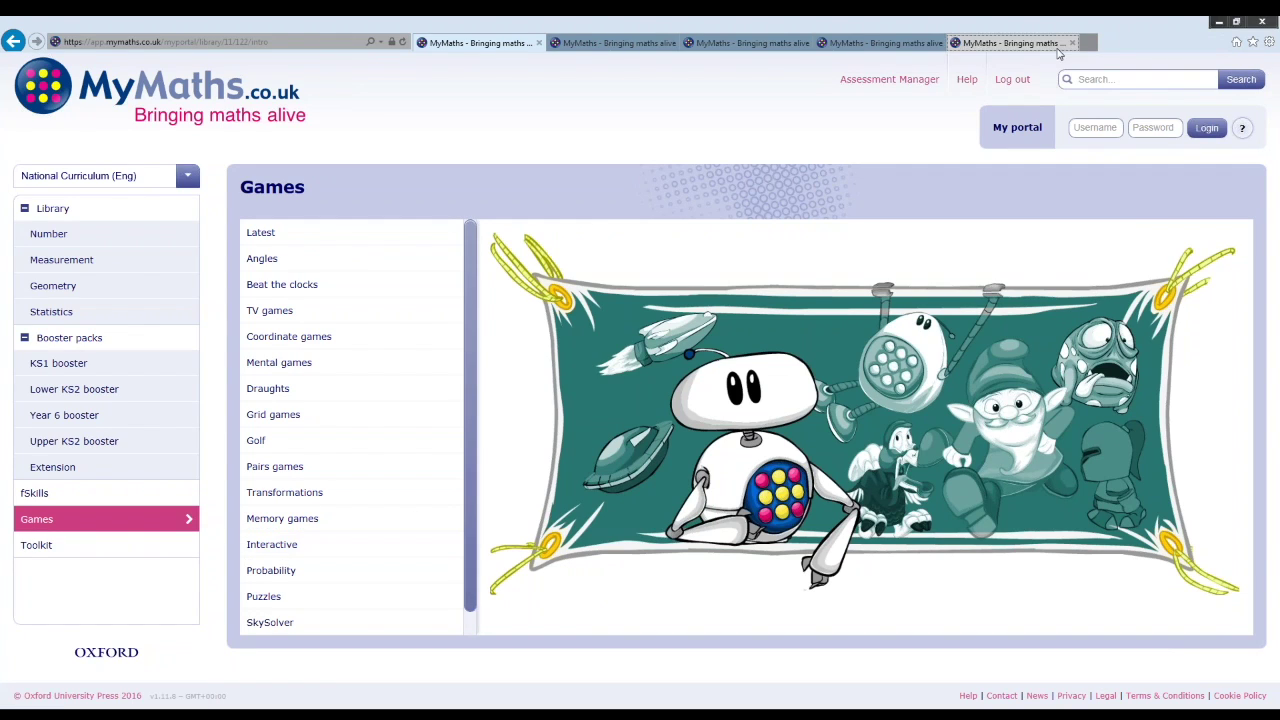
Switch to Assessment Manager, open the Year 2 class's student list in the administration area, and select the first student
click(1056, 46)
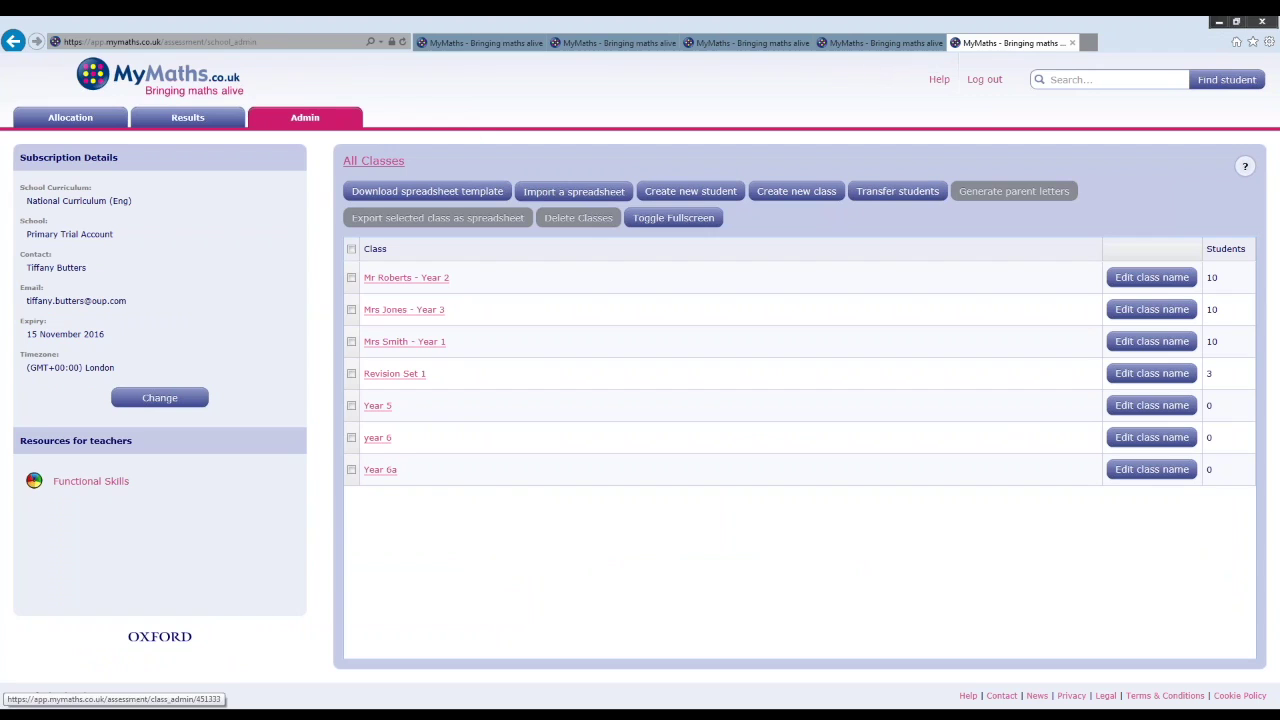
click(406, 278)
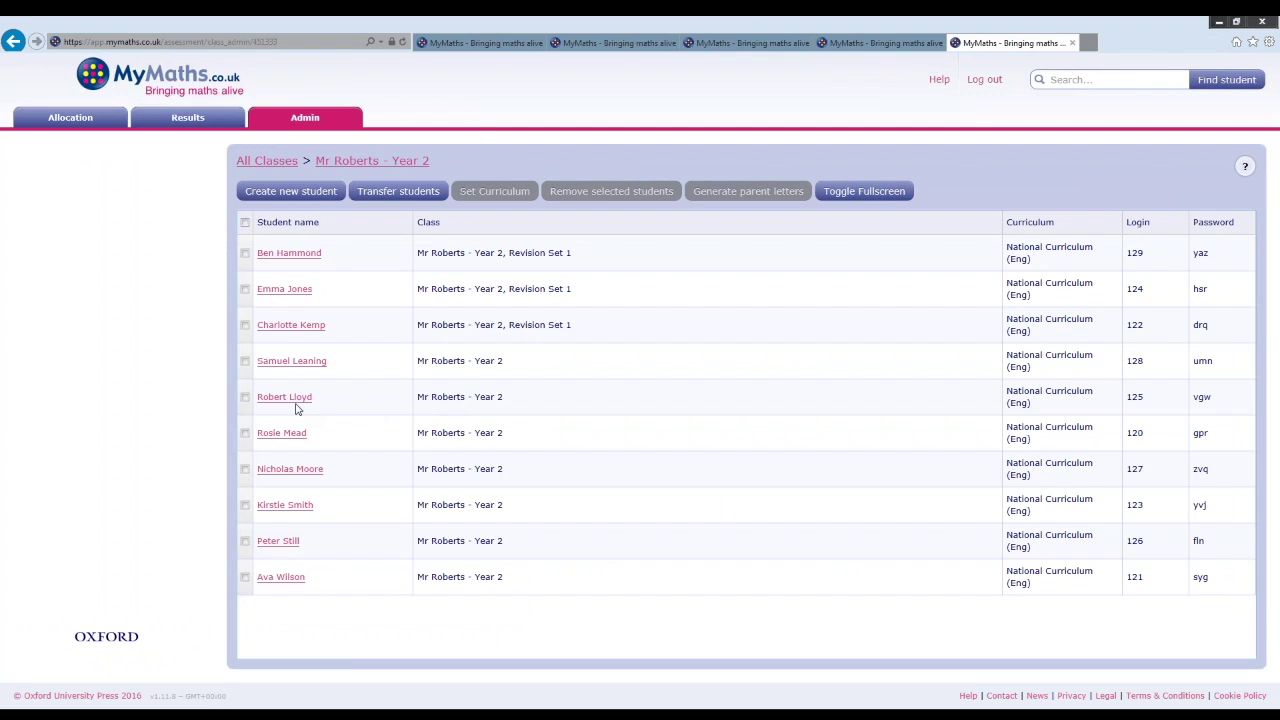
click(245, 253)
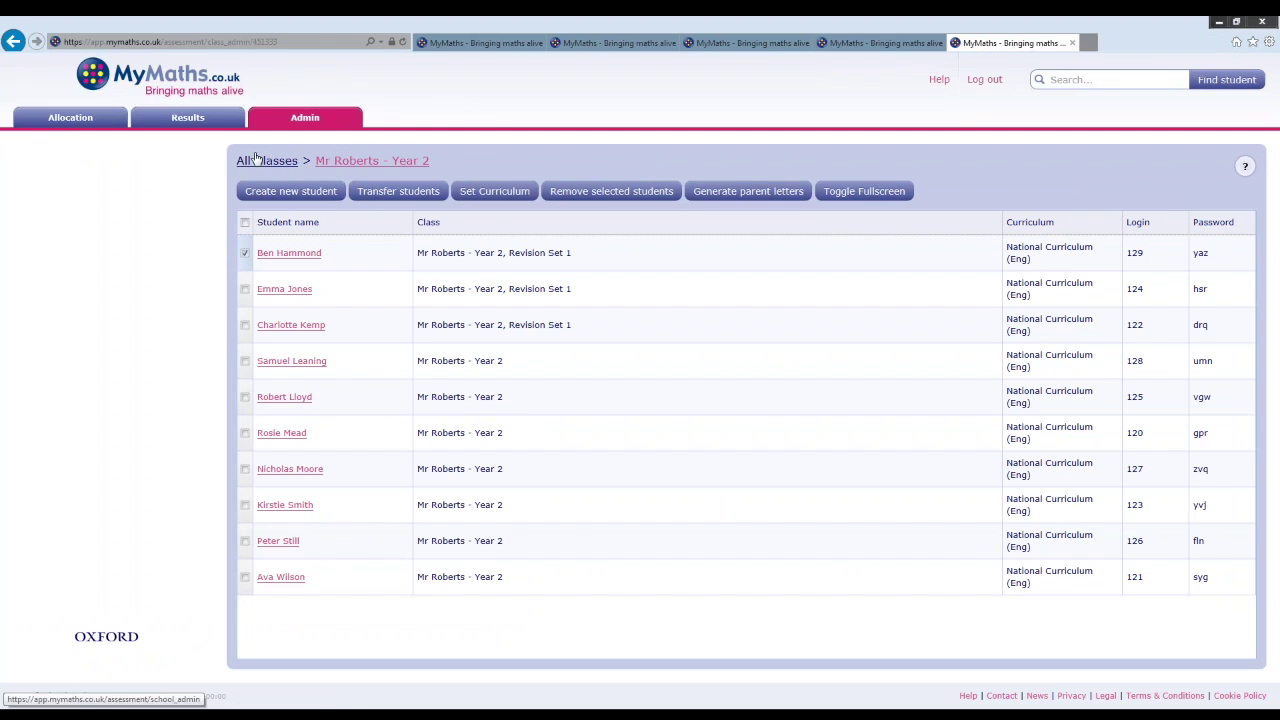
Show the task allocation for all classes and view the tasks set for the Year 2 class
click(70, 117)
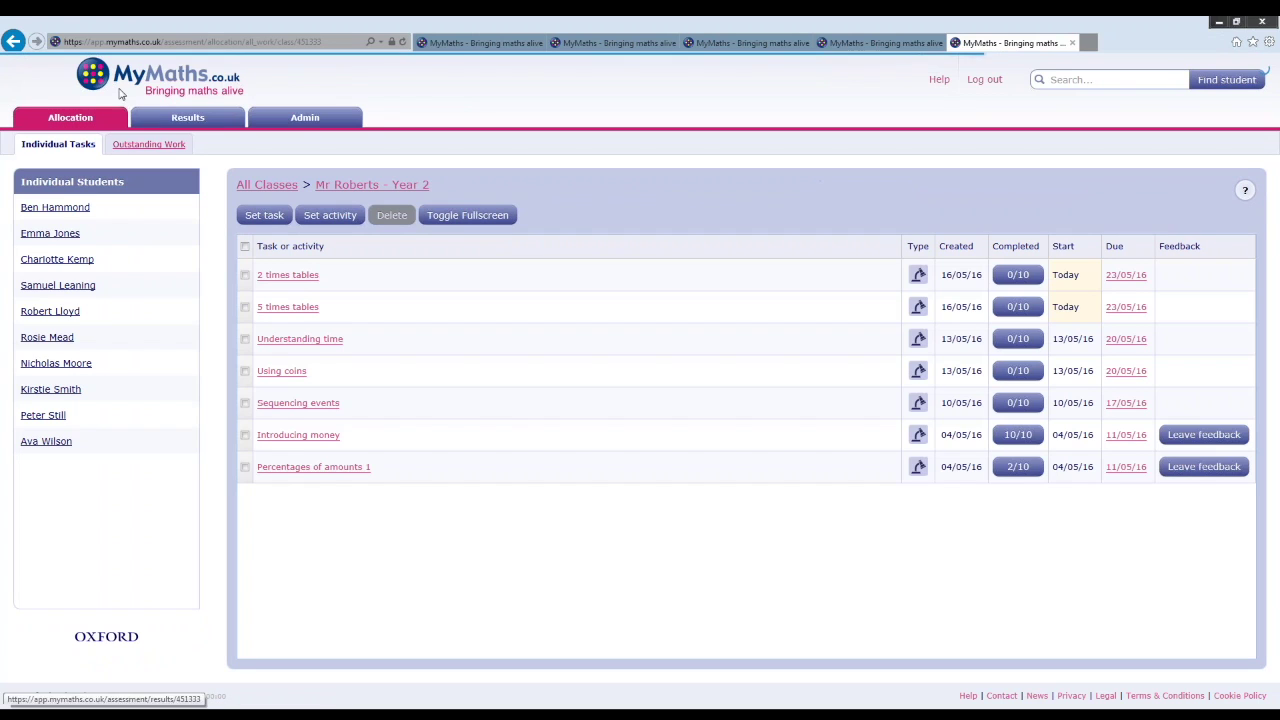
click(290, 186)
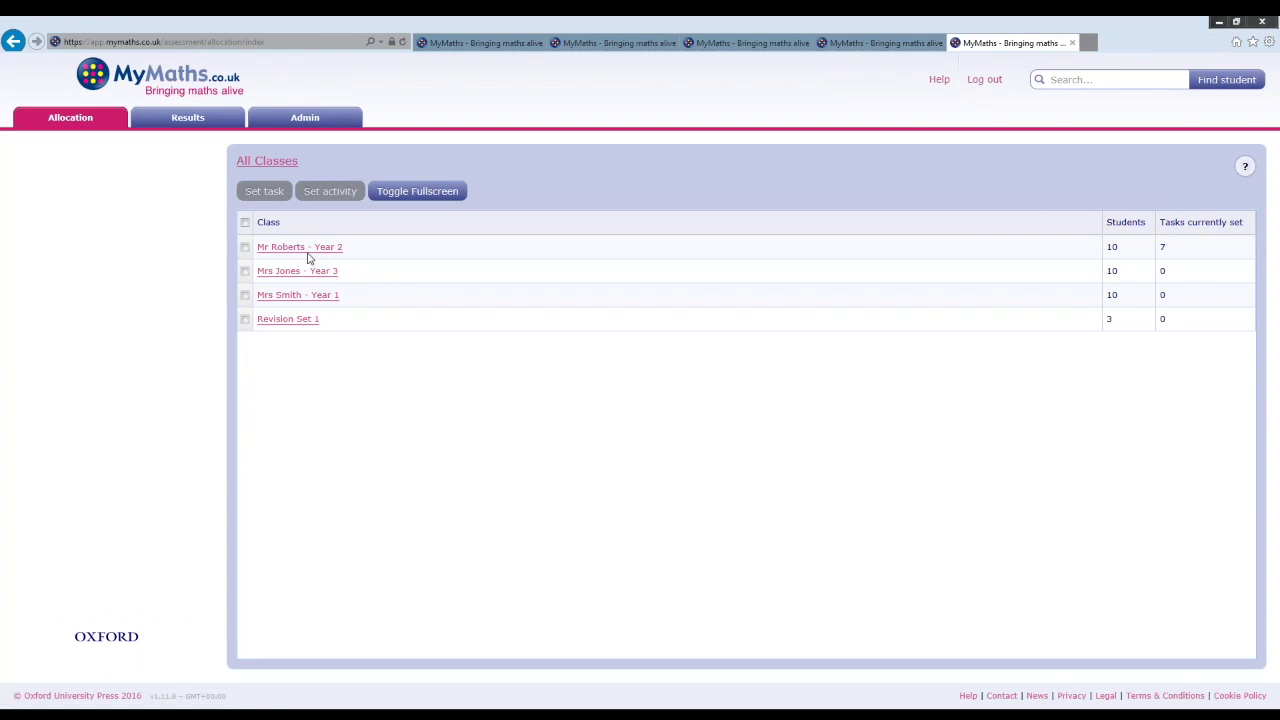
click(302, 247)
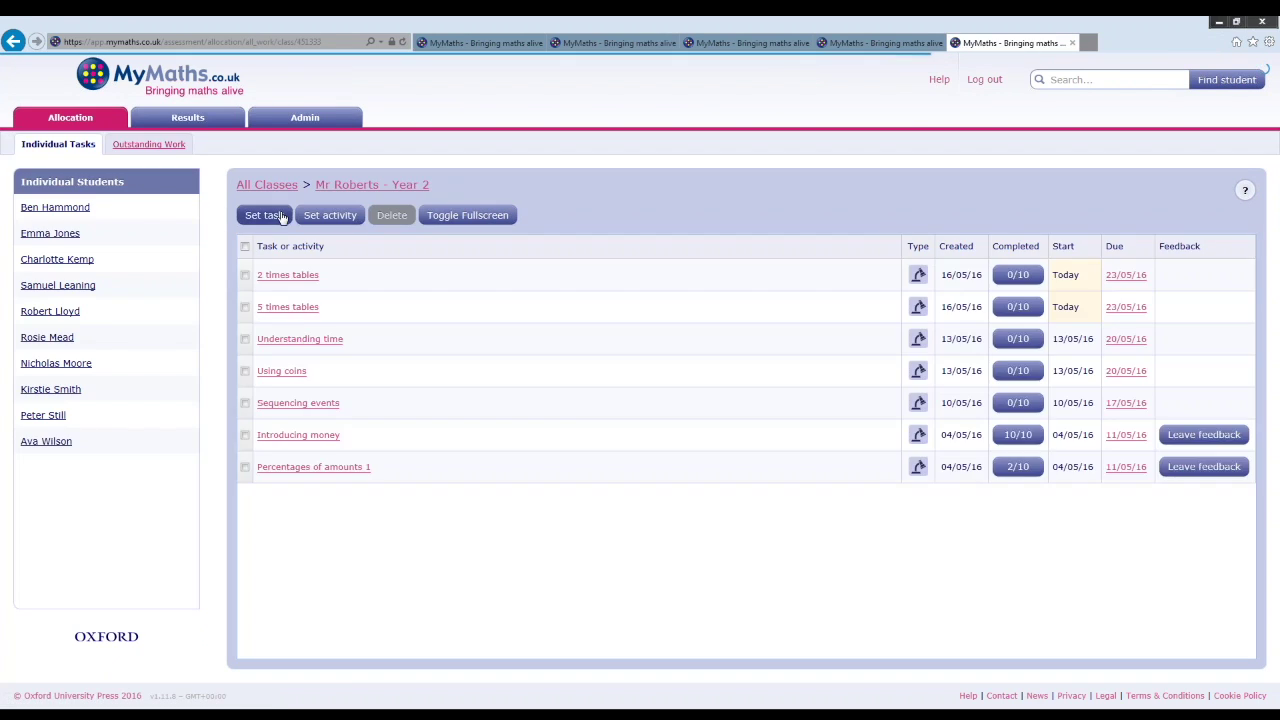
Try setting the [Y2] Describing shapes task from Geometry, Properties of shapes, for the Year 2 class, and cancel without assigning it
click(264, 215)
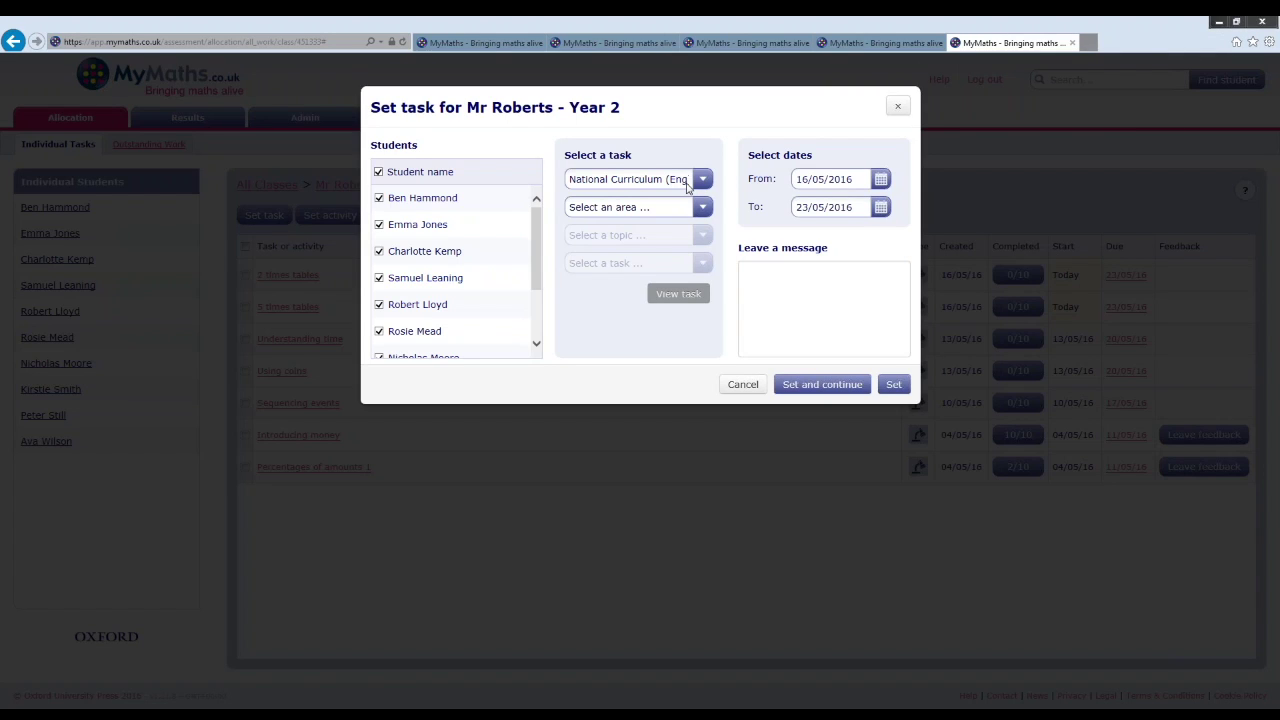
click(703, 207)
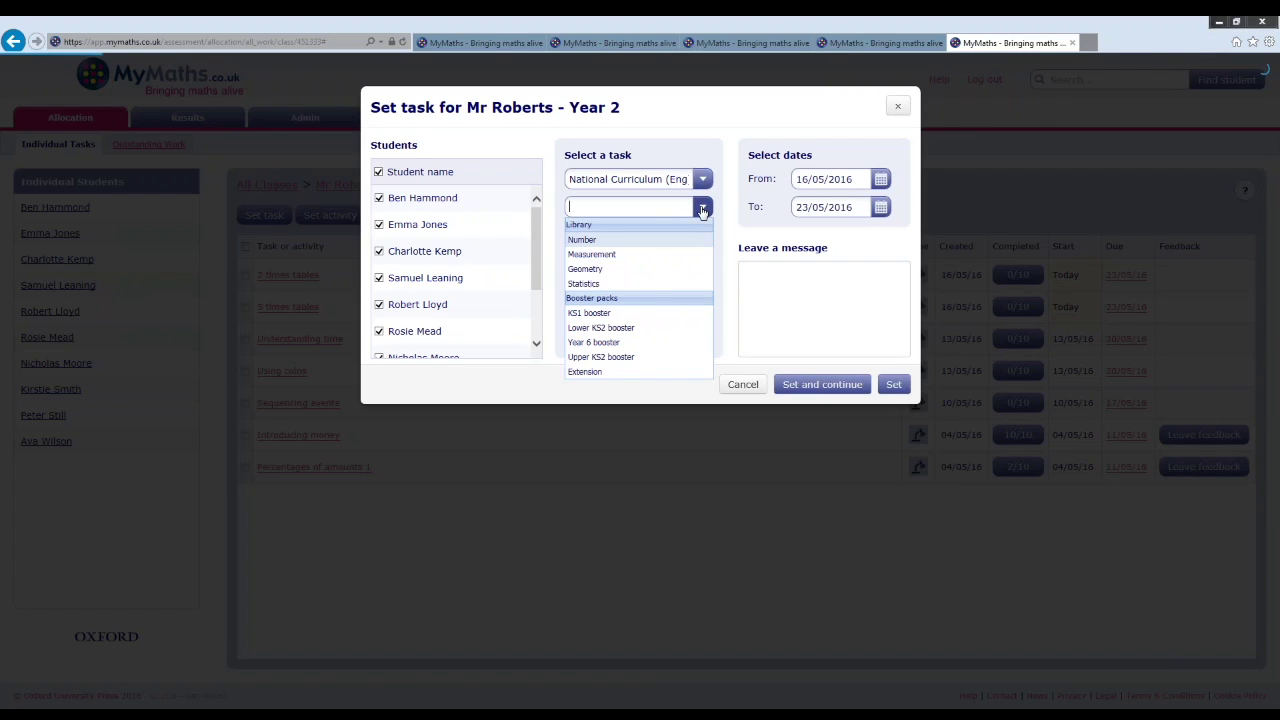
click(641, 277)
click(705, 238)
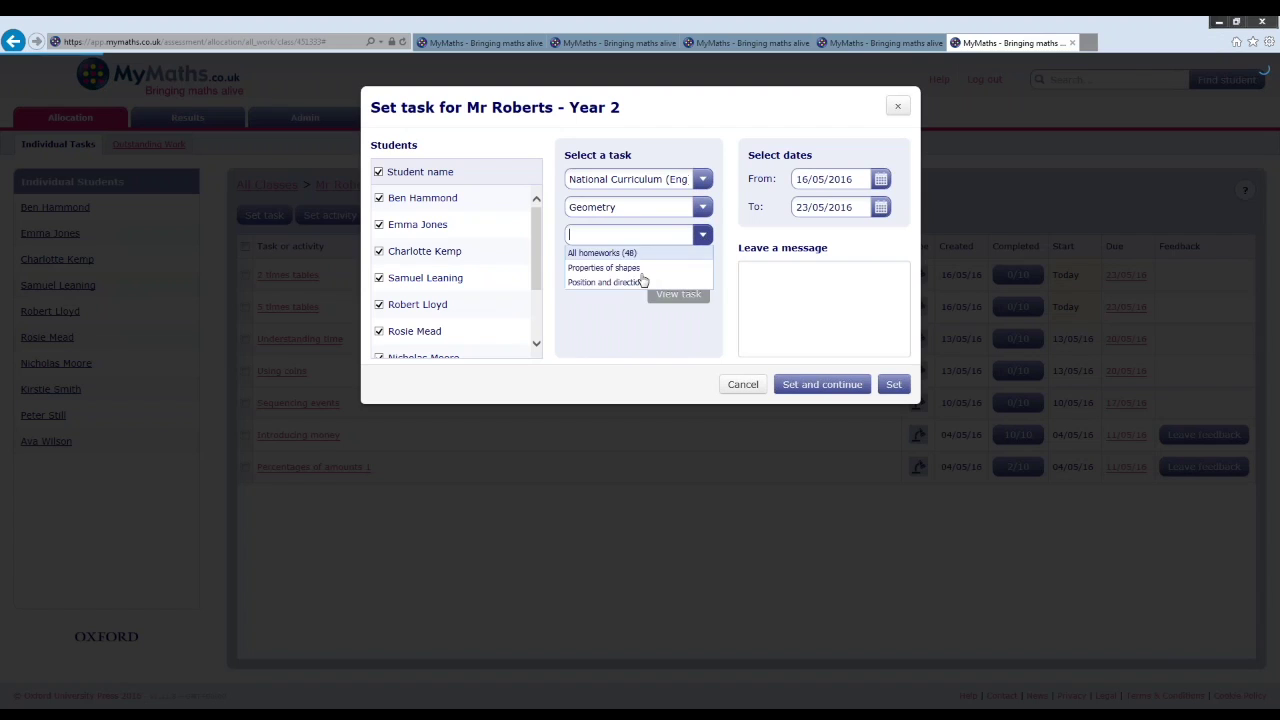
click(632, 266)
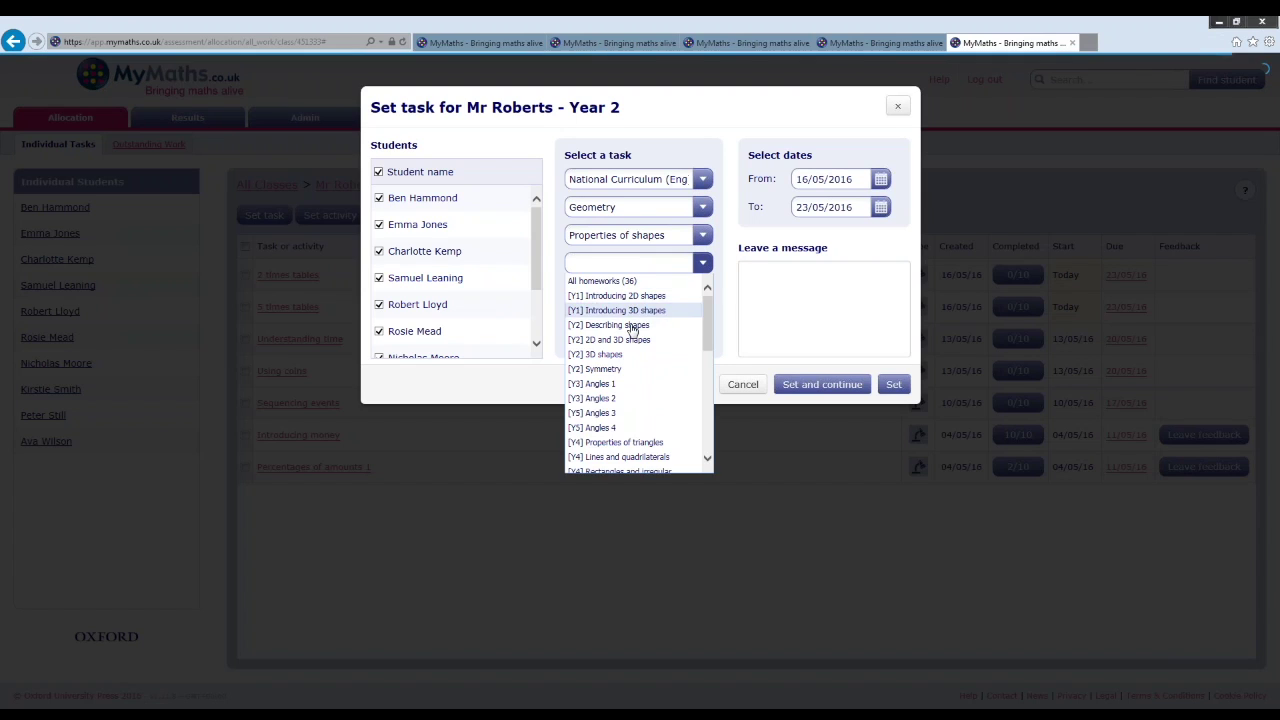
click(634, 325)
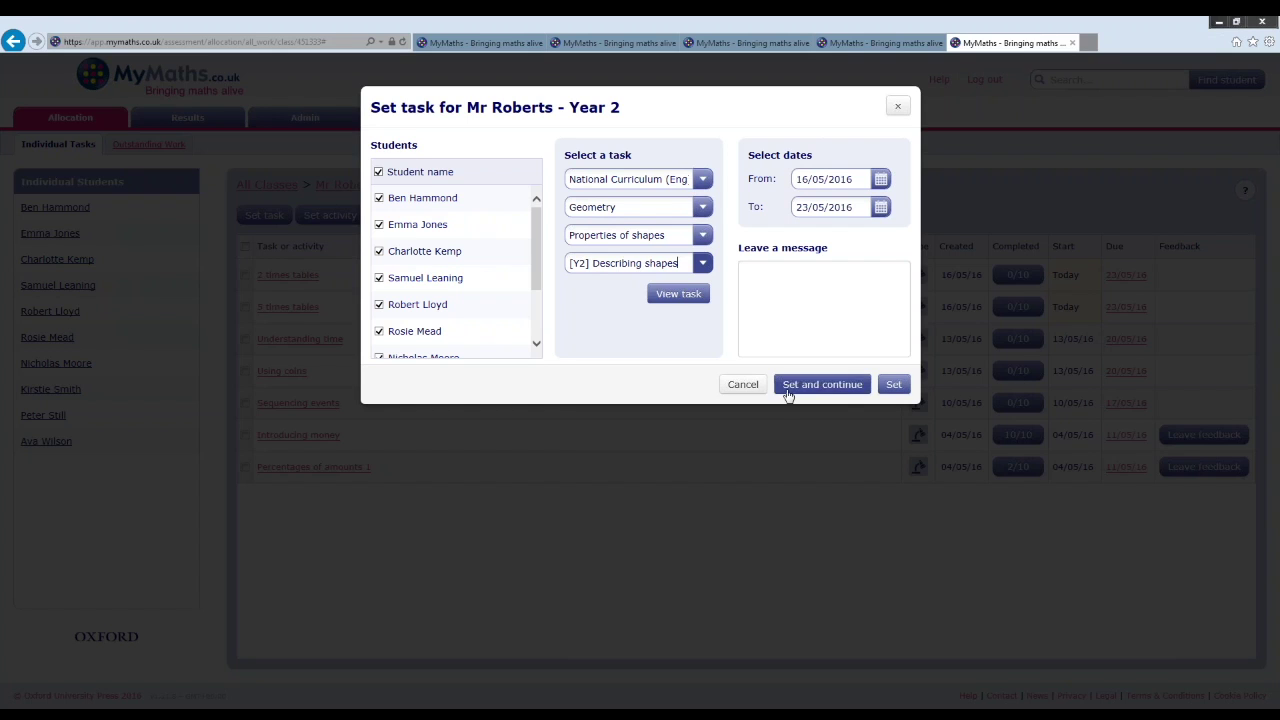
click(743, 384)
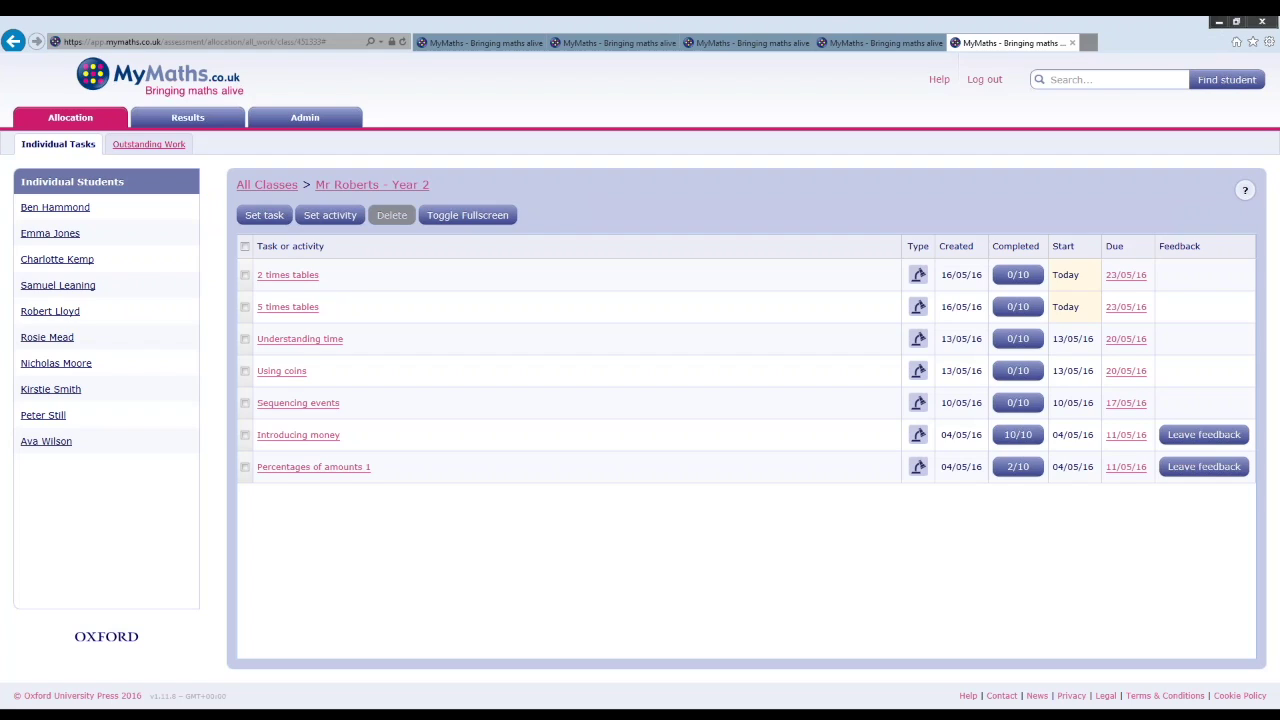